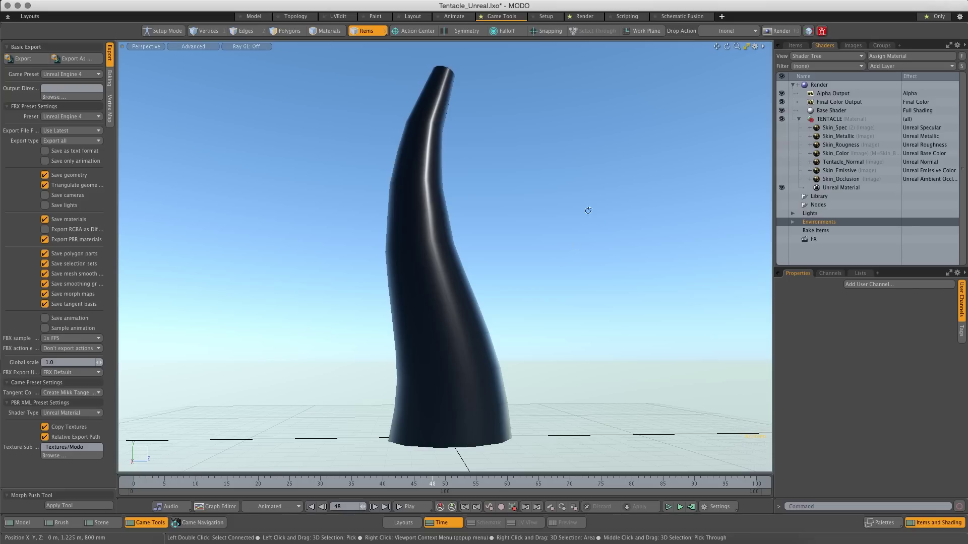
# Step: Orbit the view and scrub the timeline to watch the tentacle bend and straighten
pyautogui.keyDown('alt'); pyautogui.moveTo(585, 209); pyautogui.dragTo(575, 219); pyautogui.keyUp('alt')
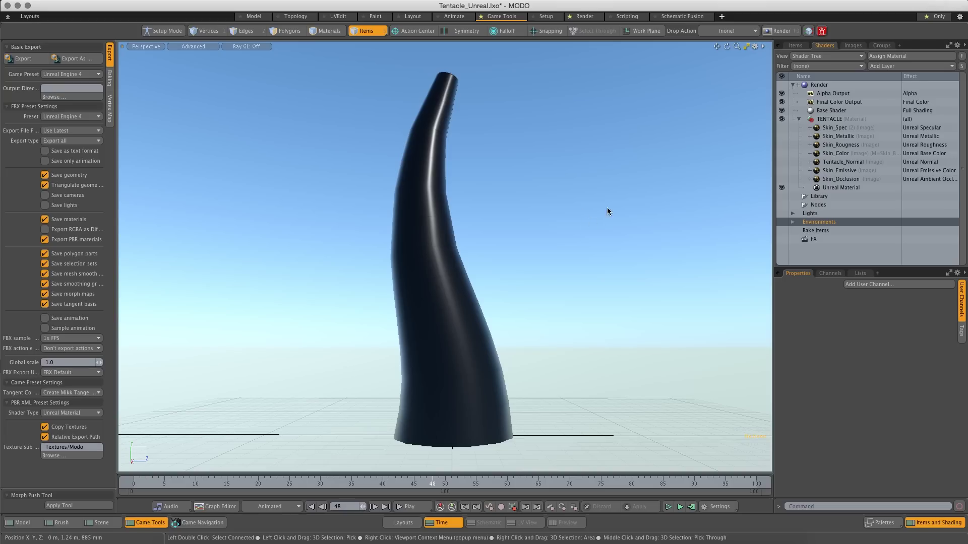
pyautogui.keyDown('alt'); pyautogui.moveTo(588, 222); pyautogui.dragTo(591, 217); pyautogui.keyUp('alt')
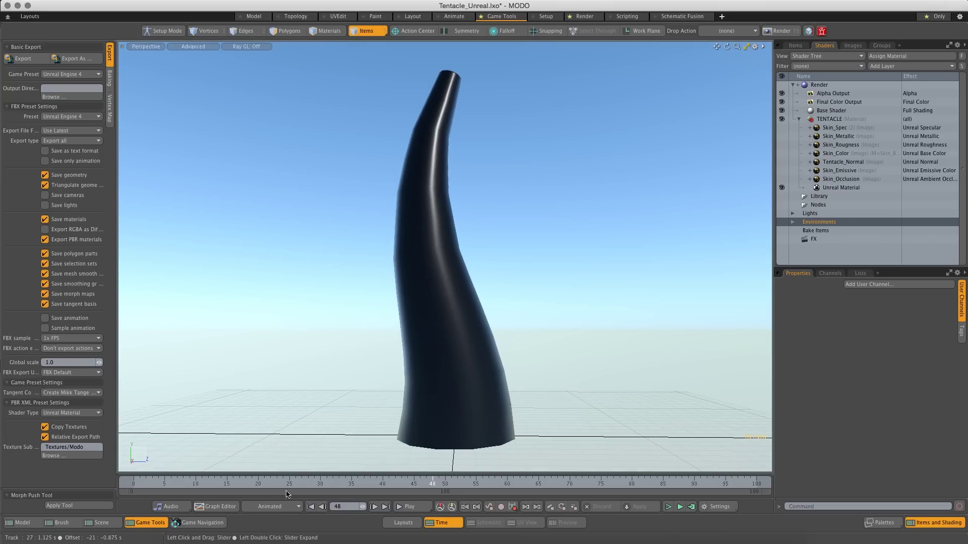
pyautogui.moveTo(339, 484); pyautogui.dragTo(631, 484)
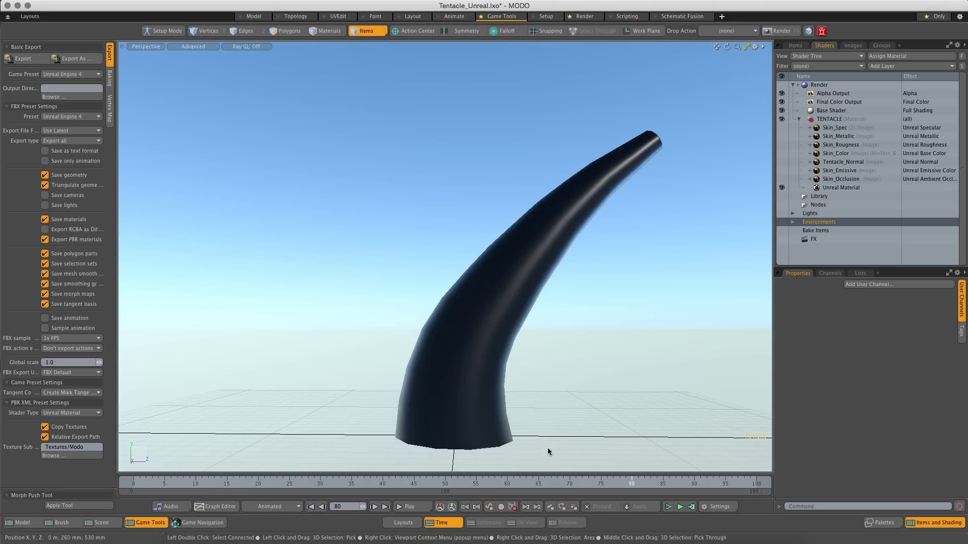
pyautogui.moveTo(511, 493); pyautogui.dragTo(427, 485)
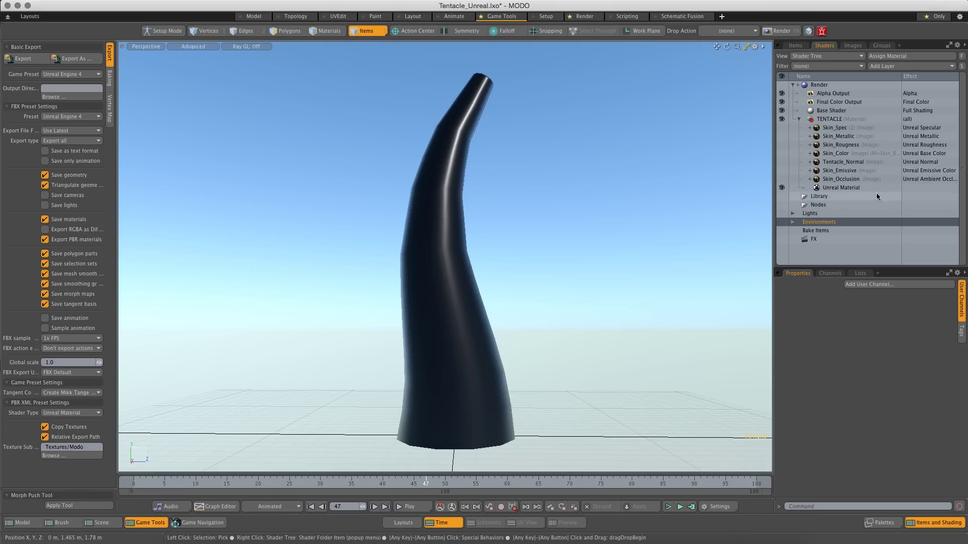
# Step: Select the Unreal Material to view its Metallic, Specular and Roughness values, then browse the Image Map layer option
pyautogui.click(832, 188)
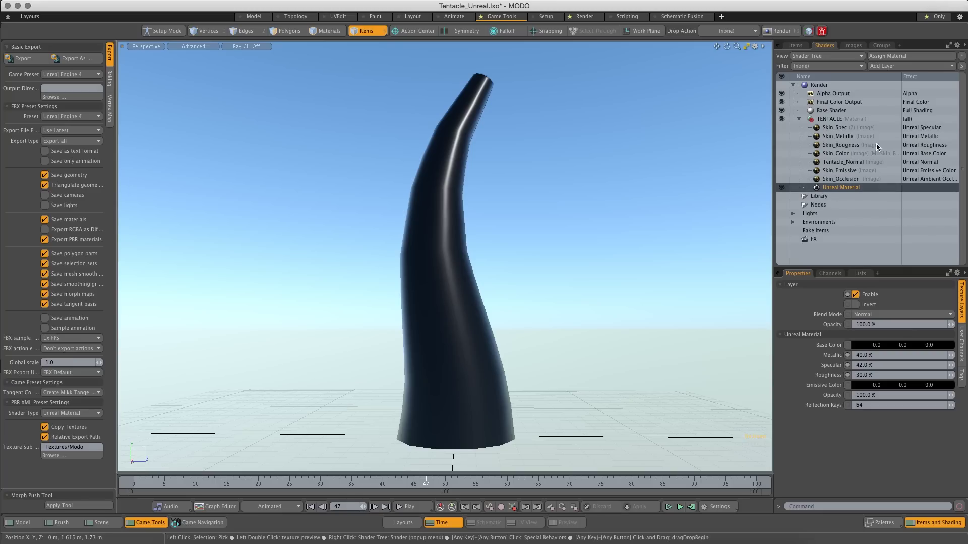
pyautogui.click(917, 69)
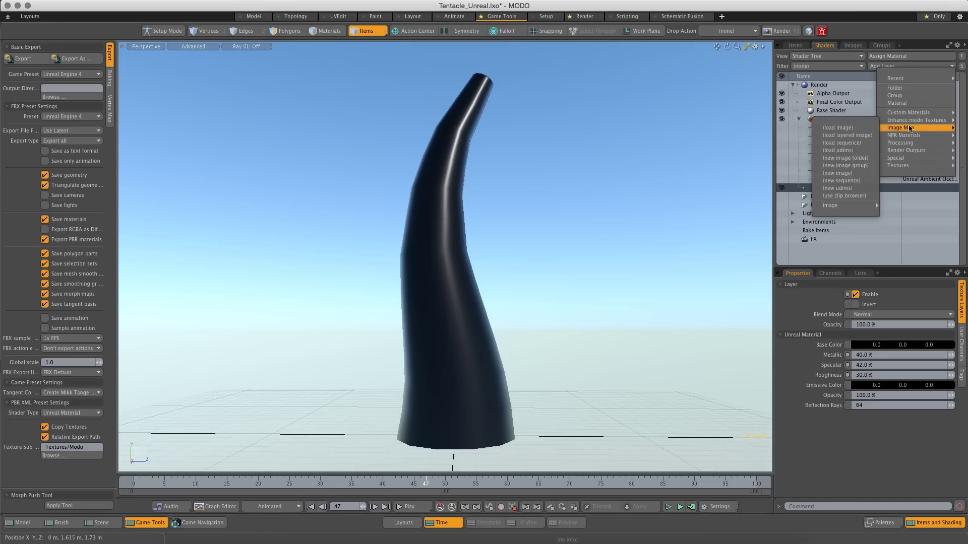
pyautogui.moveTo(911, 132)
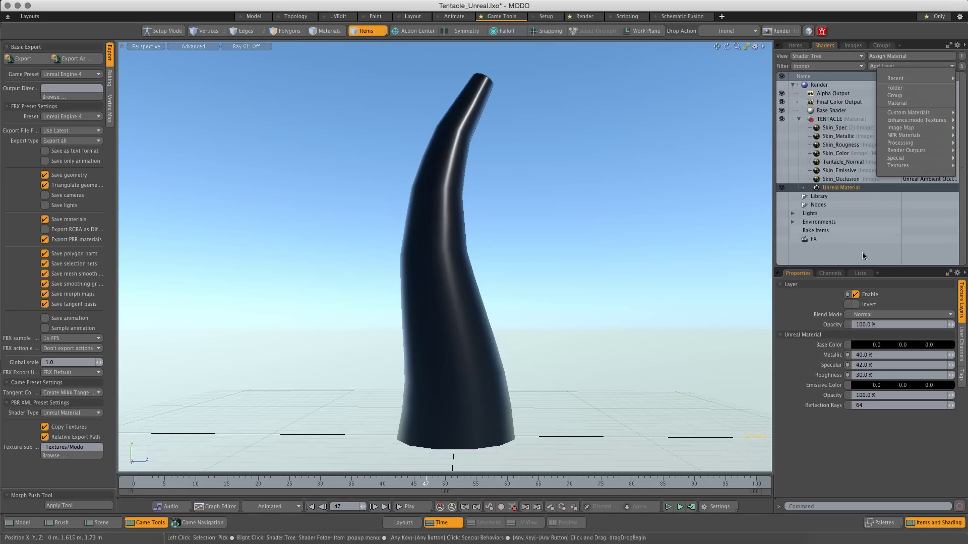
# Step: Turn on the Skin_Spec texture layer and zoom in close to the tentacle
pyautogui.click(789, 139)
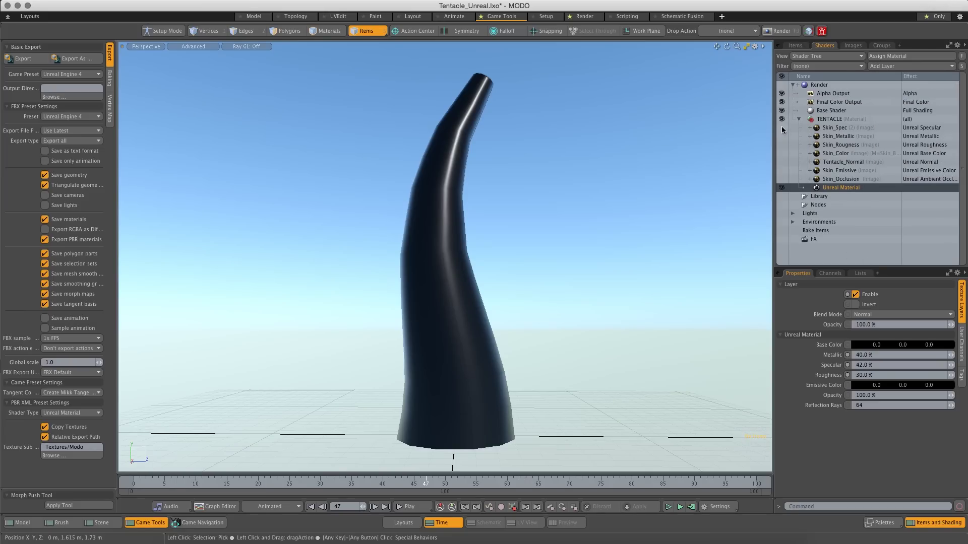
pyautogui.click(781, 127)
pyautogui.keyDown('alt'); pyautogui.moveTo(590, 197); pyautogui.dragTo(562, 194, button='right'); pyautogui.keyUp('alt')
pyautogui.keyDown('alt'); pyautogui.moveTo(563, 195); pyautogui.dragTo(625, 237); pyautogui.keyUp('alt')
pyautogui.scroll(-10, 630, 238)
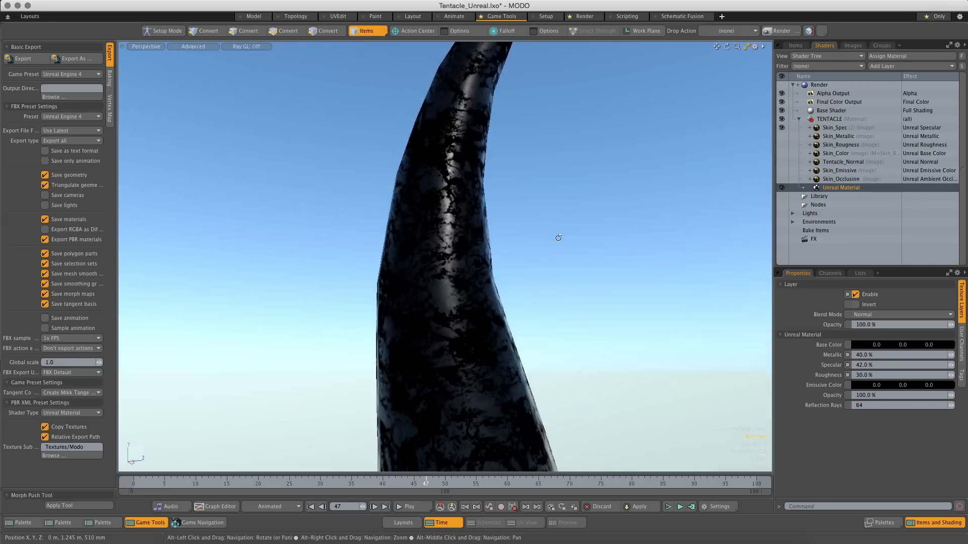
pyautogui.keyDown('alt'); pyautogui.moveTo(480, 244); pyautogui.dragTo(555, 242); pyautogui.keyUp('alt')
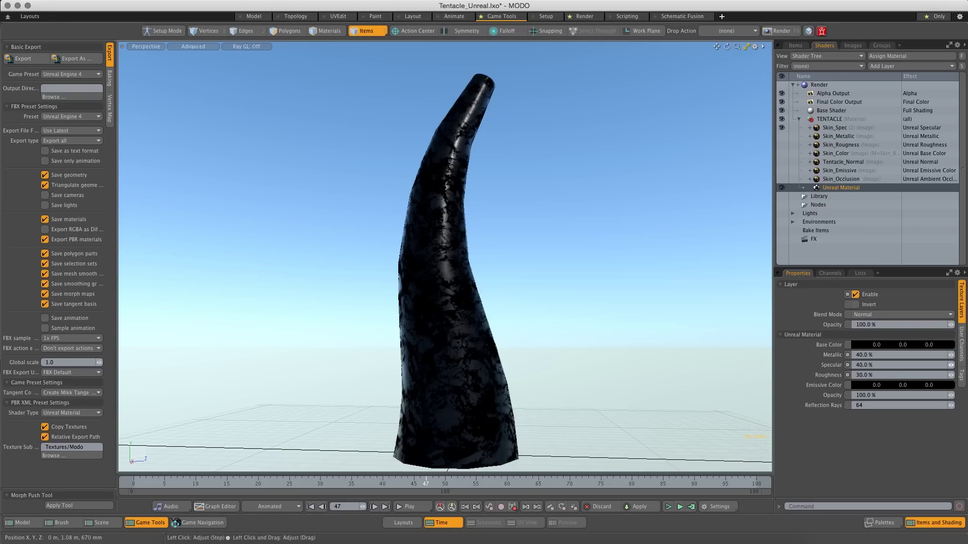
# Step: Lower the material's Specular to -40 %, adjust Metallic, and enable the Skin_Metallic layer
pyautogui.moveTo(897, 365); pyautogui.dragTo(877, 365)
pyautogui.moveTo(950, 355)
pyautogui.mouseDown()
pyautogui.moveTo(958, 355)
pyautogui.moveTo(939, 355)
pyautogui.mouseUp()
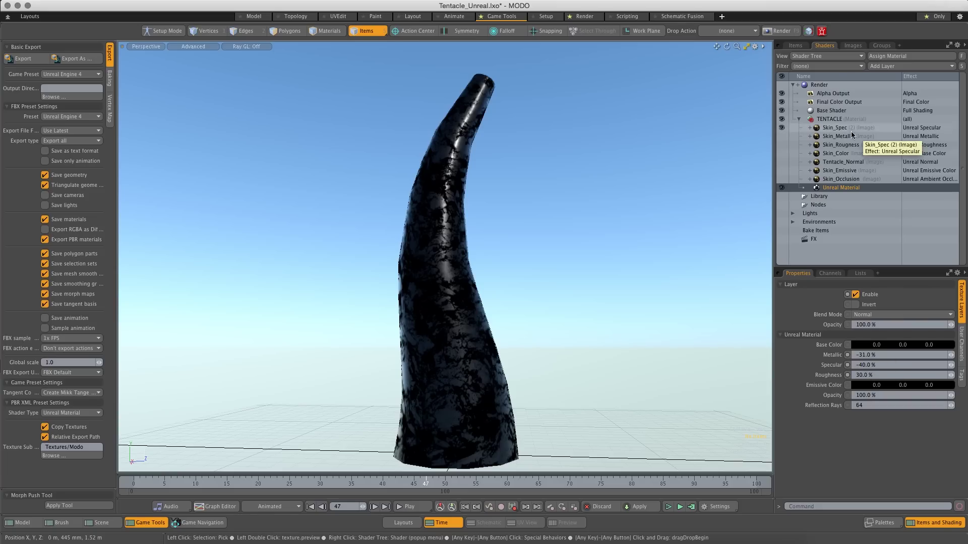
pyautogui.click(782, 136)
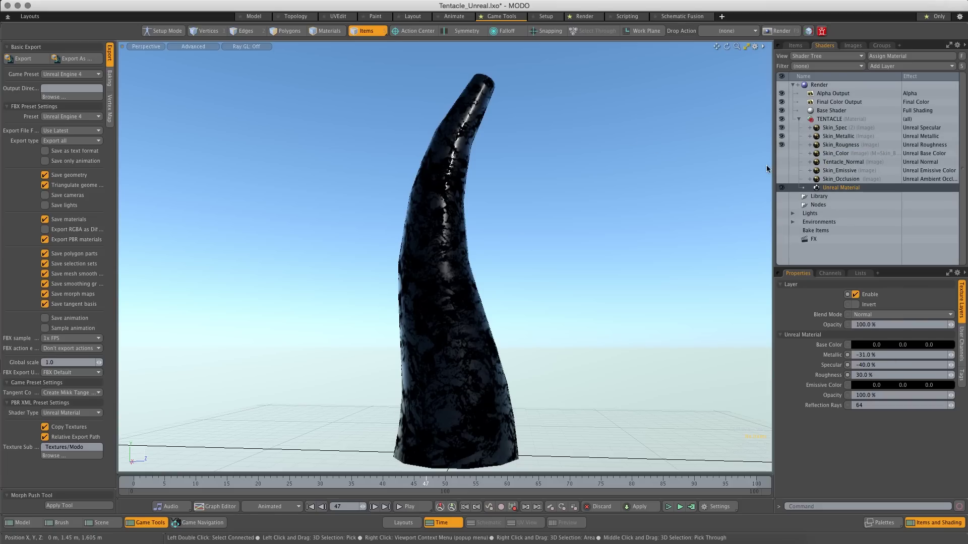
pyautogui.keyDown('alt'); pyautogui.moveTo(541, 204); pyautogui.dragTo(568, 207); pyautogui.keyUp('alt')
# Step: Enable the Skin_Color, Tentacle_Normal, Skin_Emissive and Skin_Occlusion layers in the Shader Tree
pyautogui.click(782, 153)
pyautogui.keyDown('alt'); pyautogui.moveTo(477, 229); pyautogui.dragTo(550, 245); pyautogui.keyUp('alt')
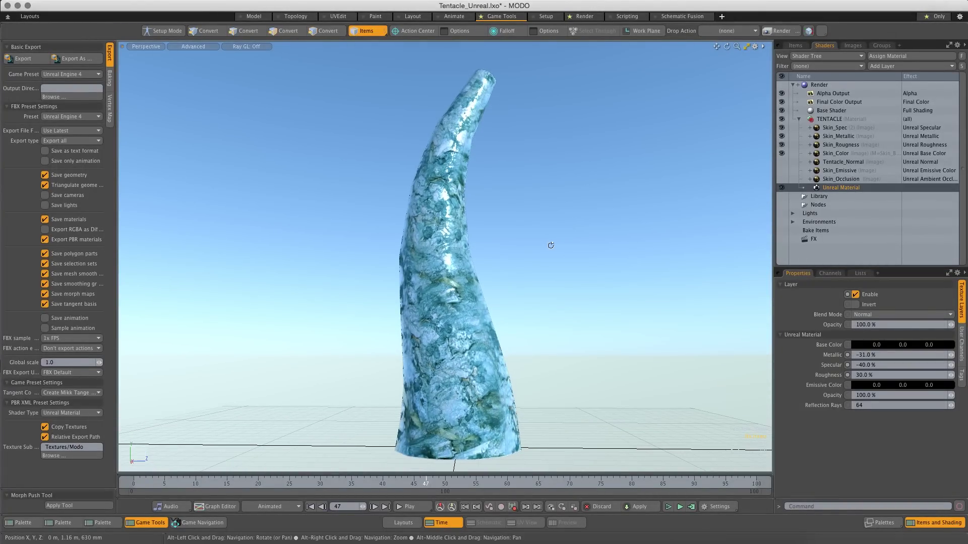
pyautogui.click(782, 161)
pyautogui.moveTo(555, 222)
pyautogui.keyDown('alt'); pyautogui.mouseDown()
pyautogui.moveTo(580, 227)
pyautogui.moveTo(546, 223)
pyautogui.mouseUp(); pyautogui.keyUp('alt')
pyautogui.click(782, 171)
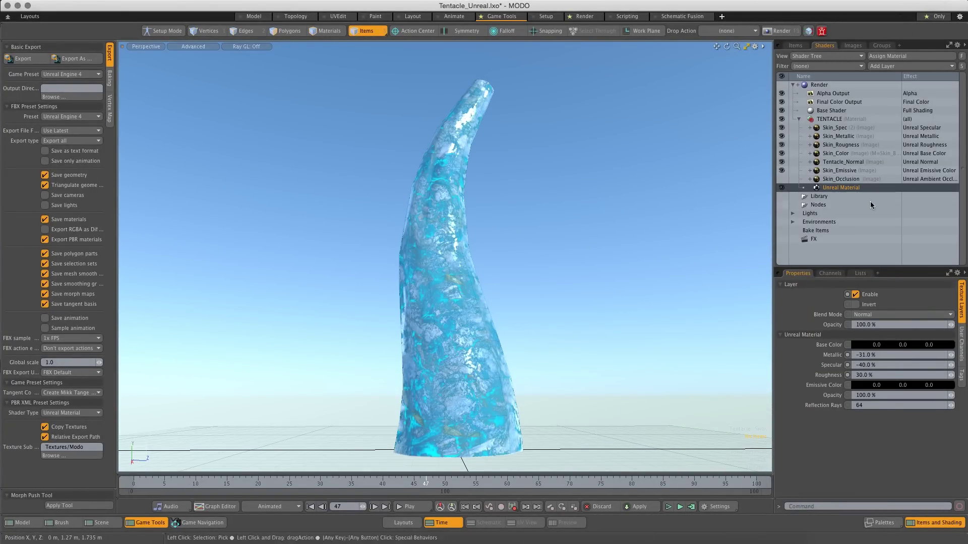
pyautogui.click(782, 179)
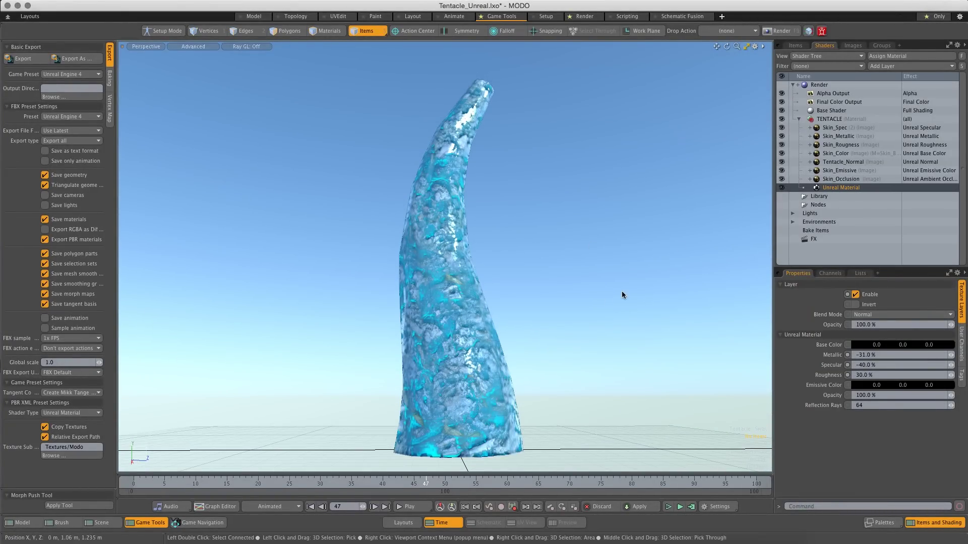
pyautogui.moveTo(575, 259)
pyautogui.keyDown('alt'); pyautogui.mouseDown()
pyautogui.moveTo(380, 257)
pyautogui.moveTo(568, 268)
pyautogui.mouseUp(); pyautogui.keyUp('alt')
# Step: Scrub the animation and orbit around the bent, glowing tentacle
pyautogui.moveTo(237, 482); pyautogui.dragTo(669, 483)
pyautogui.keyDown('alt'); pyautogui.moveTo(620, 342); pyautogui.dragTo(597, 340); pyautogui.keyUp('alt')
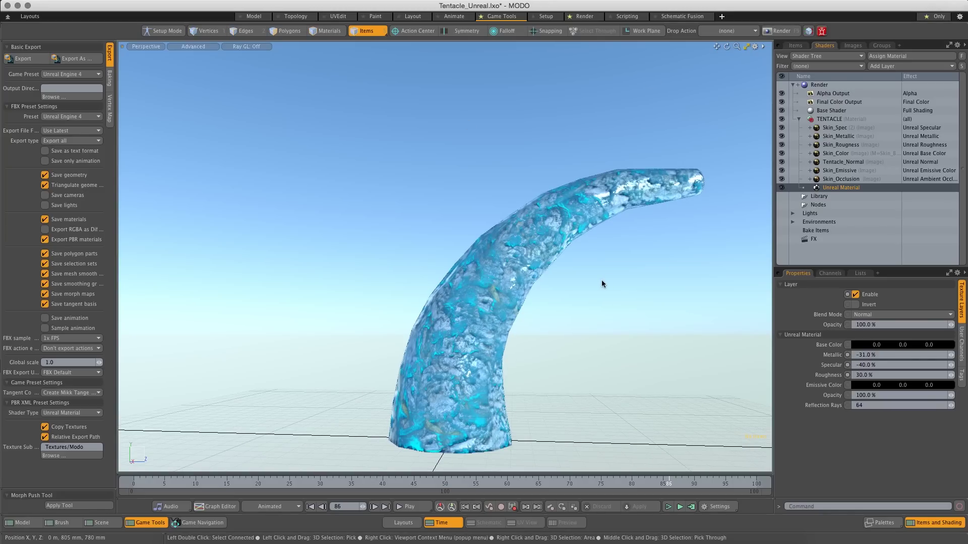
pyautogui.moveTo(601, 292)
pyautogui.keyDown('alt'); pyautogui.mouseDown()
pyautogui.moveTo(579, 295)
pyautogui.moveTo(598, 301)
pyautogui.moveTo(586, 304)
pyautogui.mouseUp(); pyautogui.keyUp('alt')
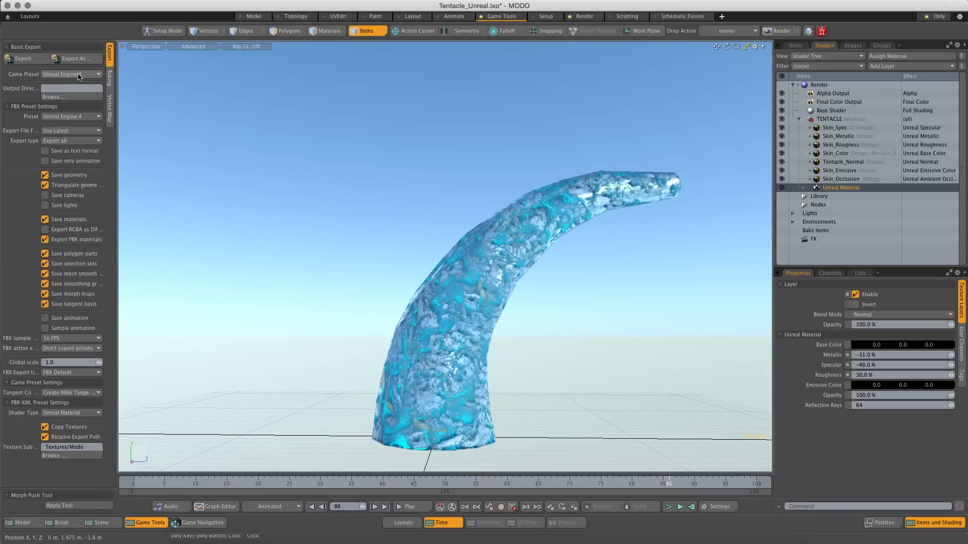
# Step: Set the Unreal Engine 4 preset, Tentacle output folder, and save and sample animation
pyautogui.click(79, 75)
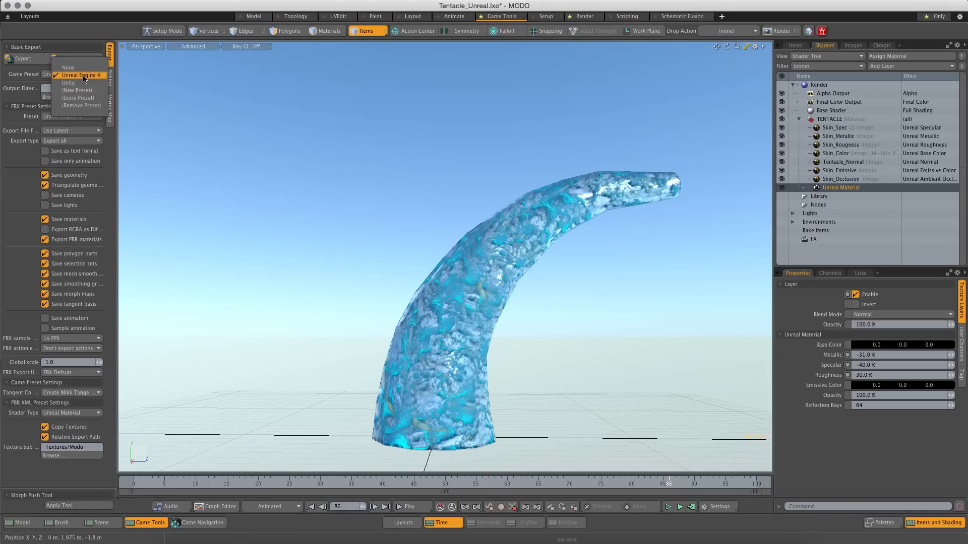
pyautogui.click(82, 76)
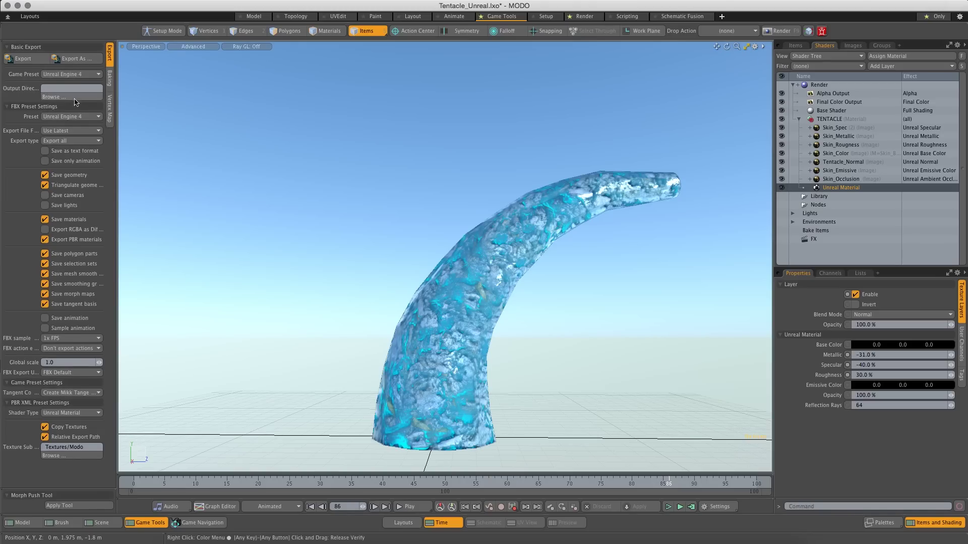
pyautogui.click(75, 97)
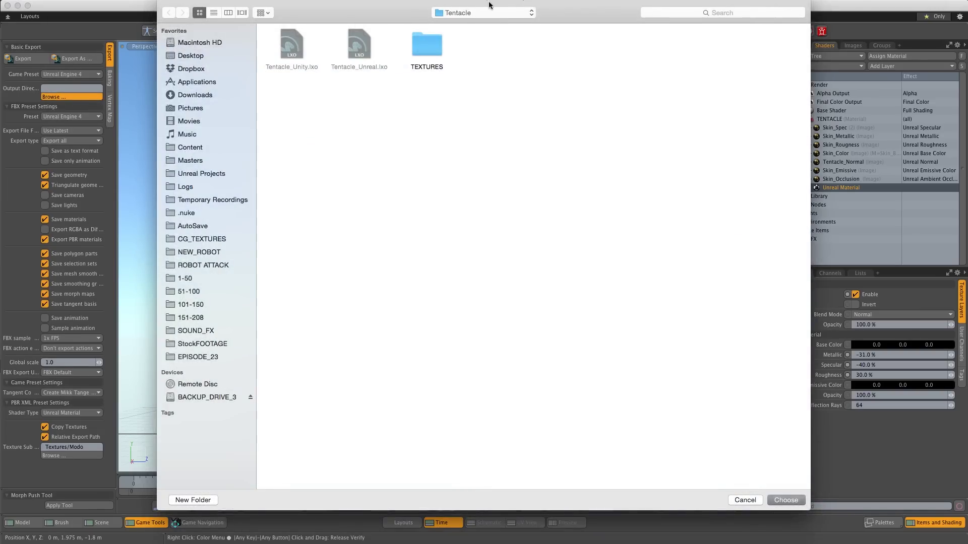
pyautogui.click(786, 502)
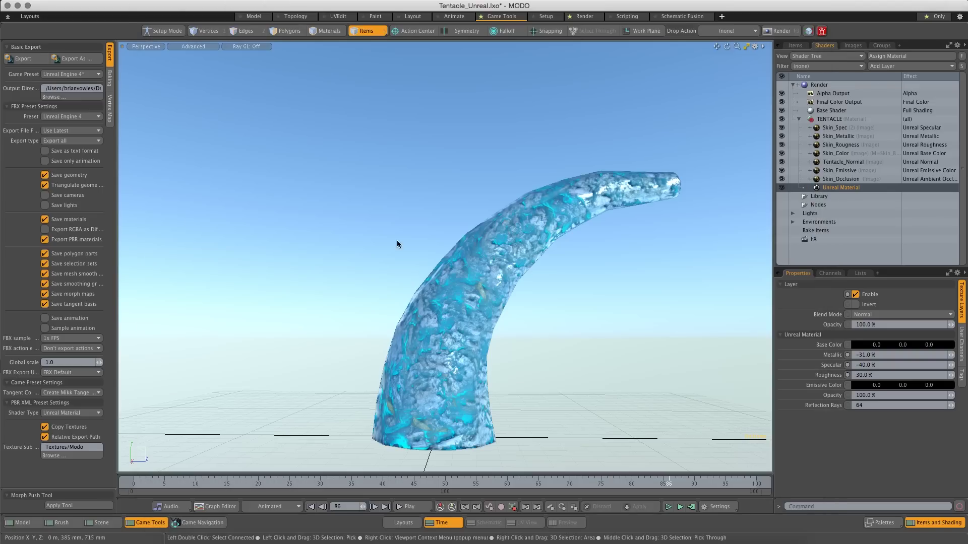
pyautogui.click(45, 318)
pyautogui.click(44, 328)
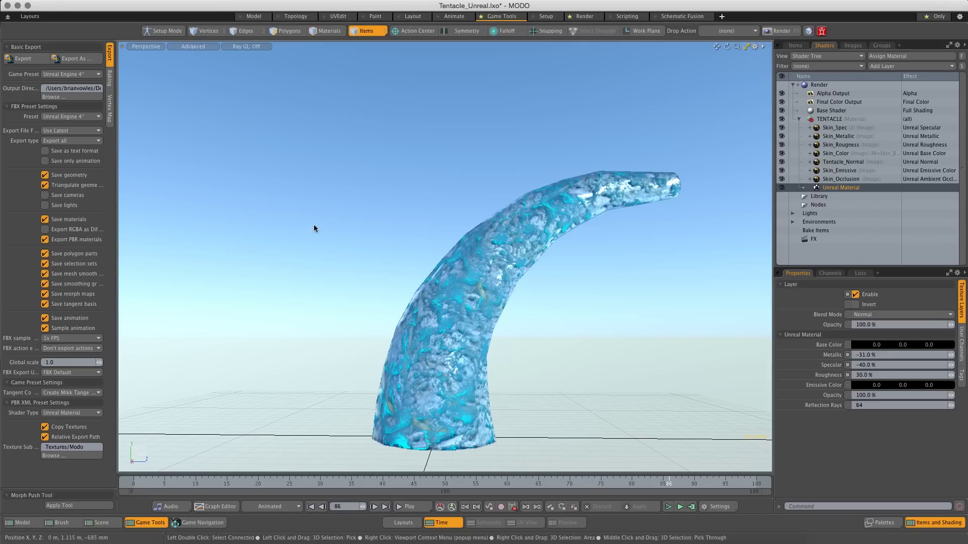
# Step: Export the scene as Tentacle_Unreal
pyautogui.click(74, 59)
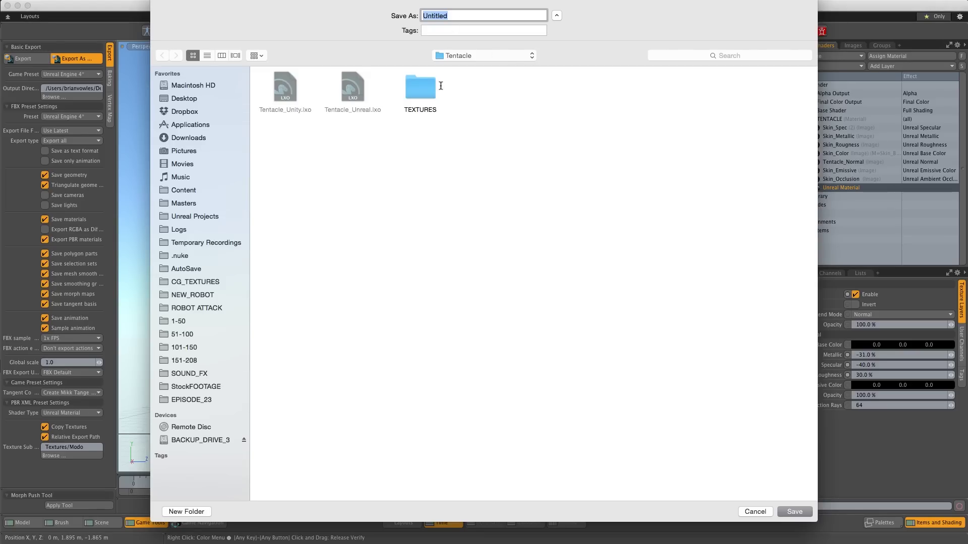
pyautogui.click(355, 98)
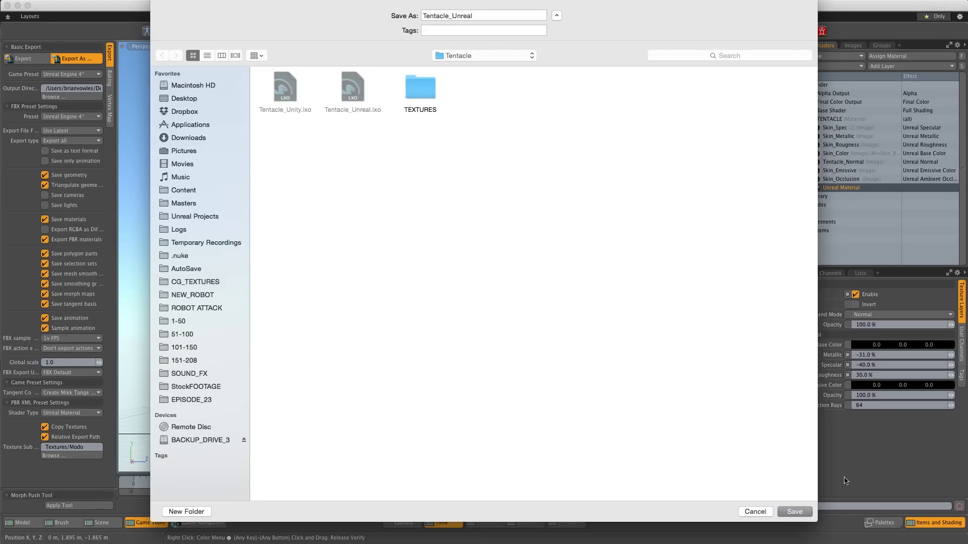
pyautogui.click(793, 512)
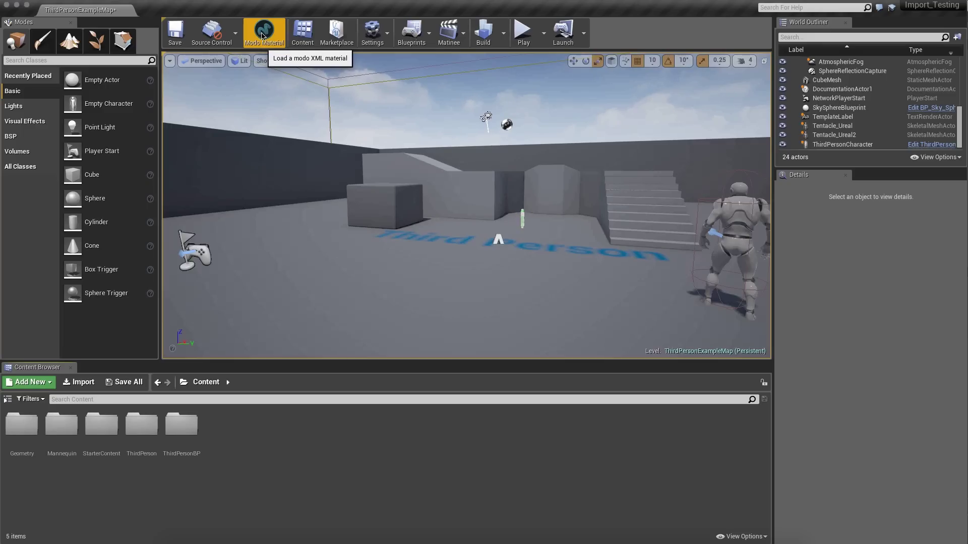
# Step: Import Tentacle_Unreal.fbx with animations and materials enabled using Import All
pyautogui.click(80, 382)
pyautogui.click(445, 72)
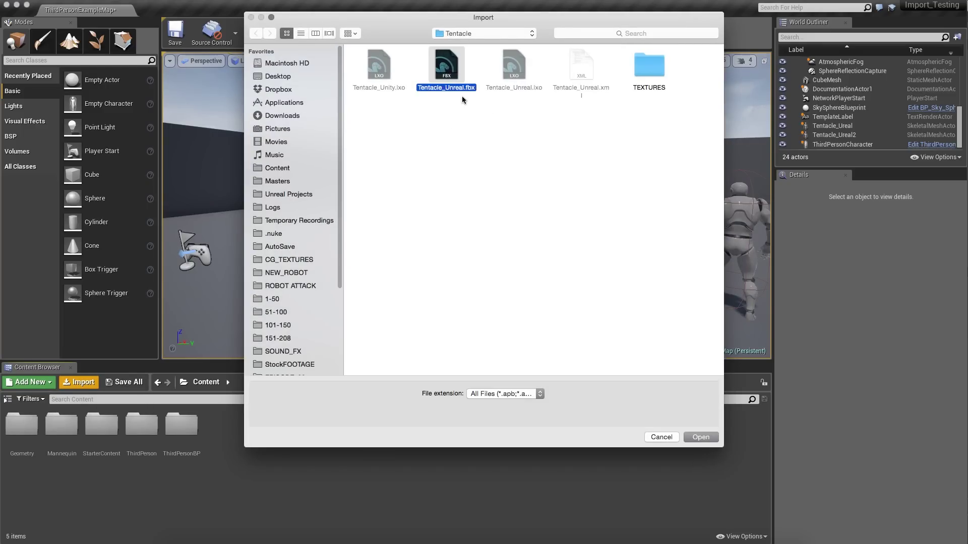
pyautogui.click(686, 442)
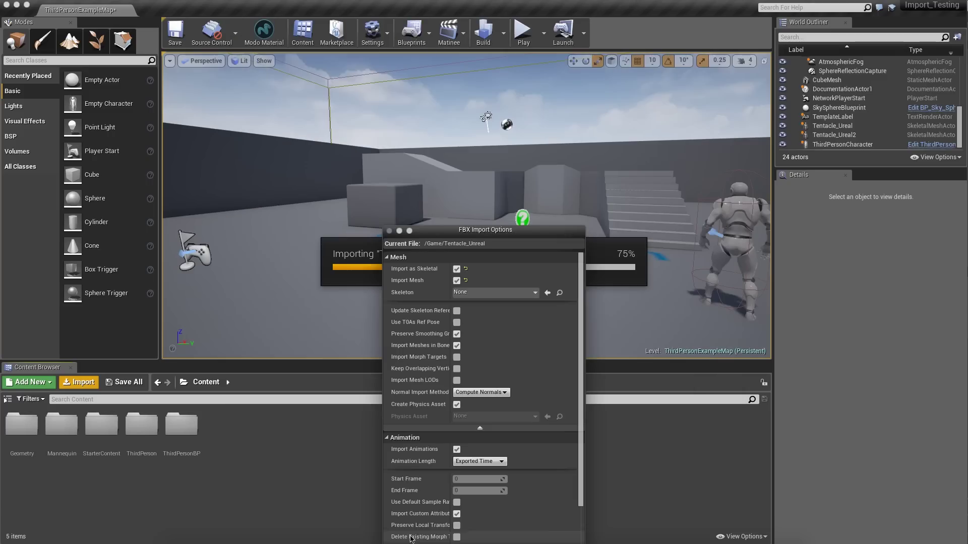
pyautogui.moveTo(530, 232); pyautogui.dragTo(558, 83)
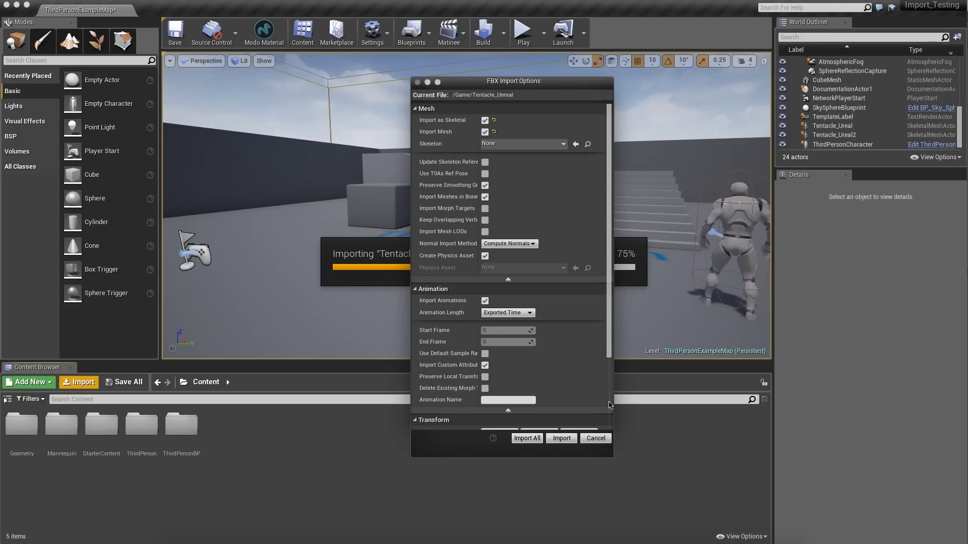
pyautogui.scroll(-4, 607, 318)
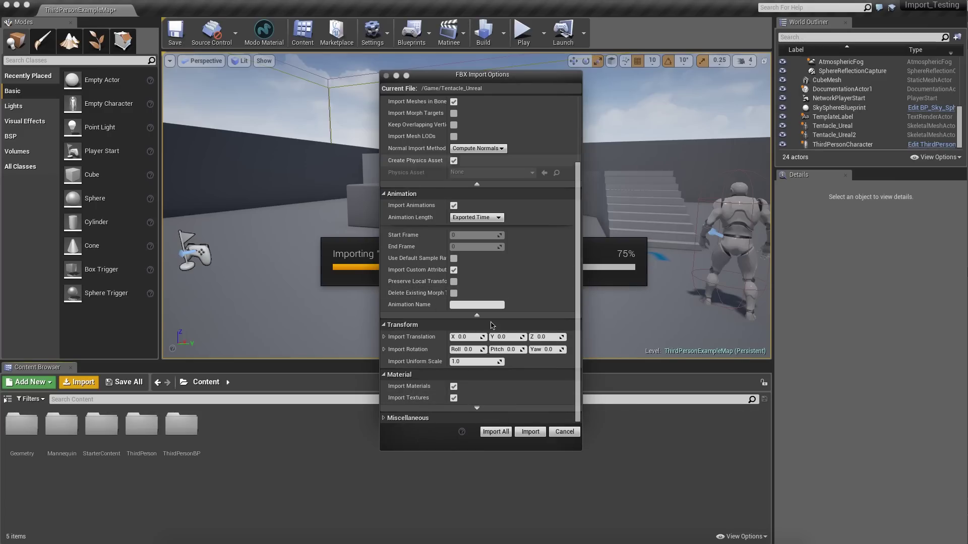
pyautogui.click(495, 432)
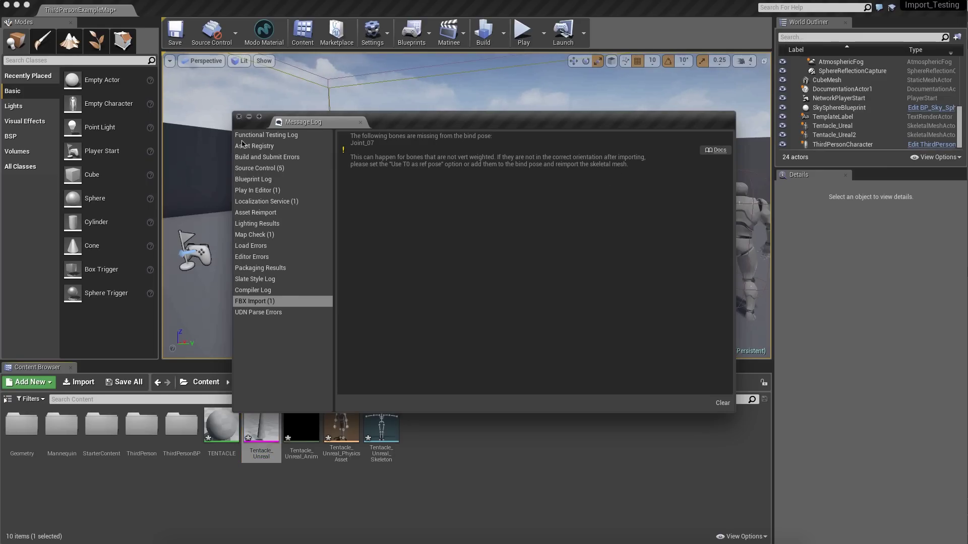
# Step: Dismiss the warning log, drop Tentacle_Unreal into the viewport, and scale it to 3.75
pyautogui.click(240, 118)
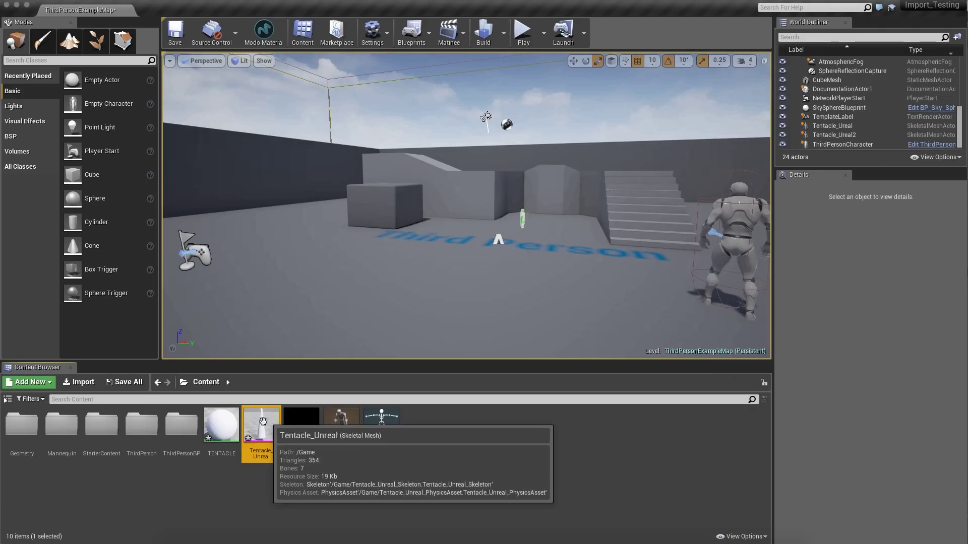
pyautogui.moveTo(262, 429); pyautogui.dragTo(419, 259)
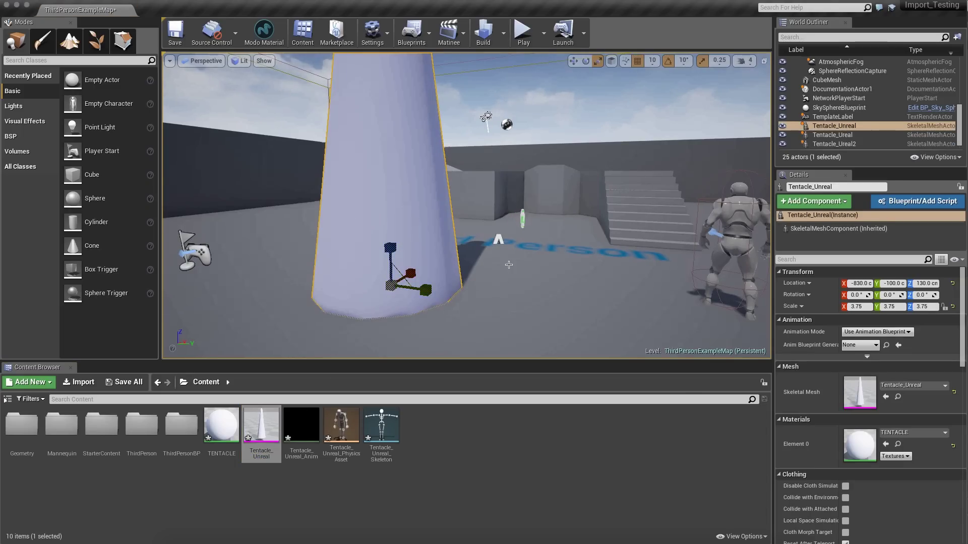
pyautogui.moveTo(504, 227); pyautogui.dragTo(335, 224, button='right')
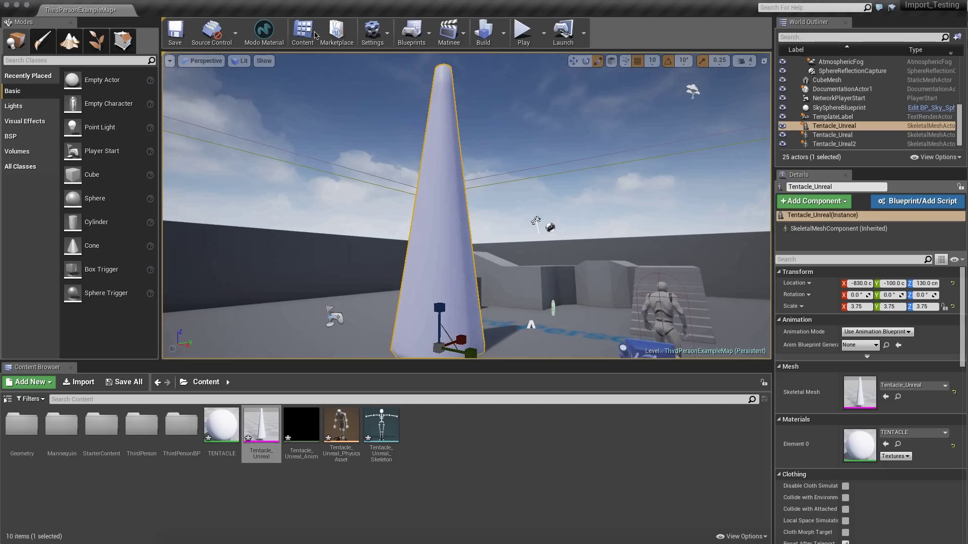
# Step: Load Tentacle_Unreal.xml as a Modo material, tidy its graph, and apply the changes
pyautogui.click(269, 35)
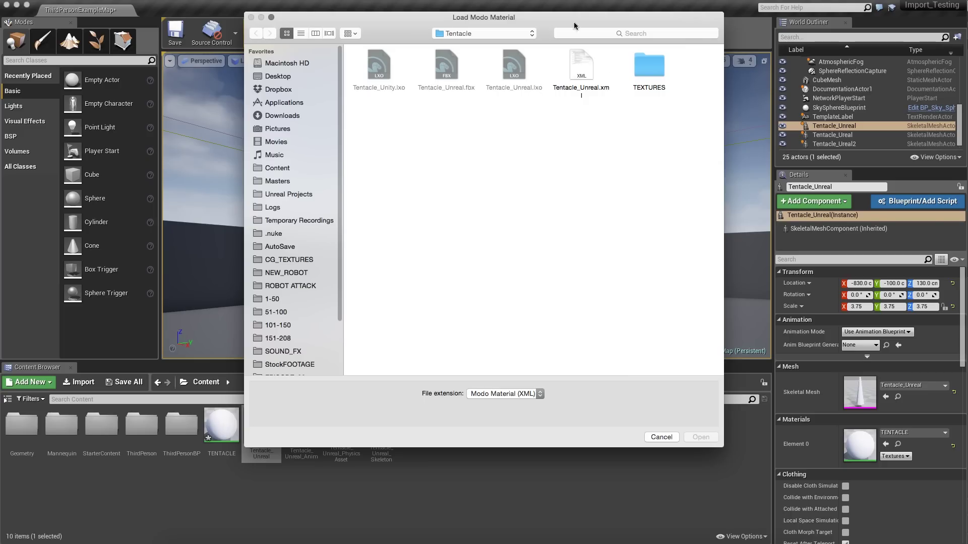
pyautogui.click(583, 73)
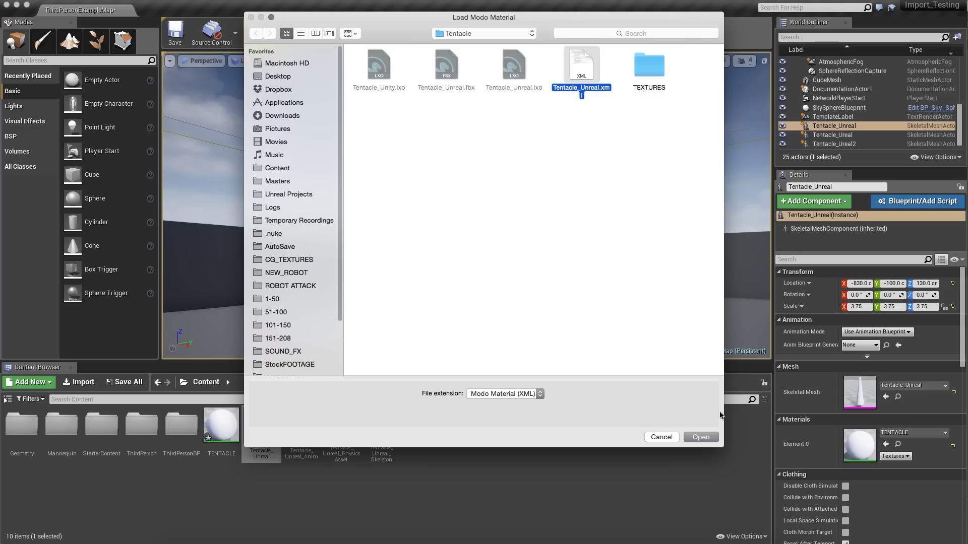
pyautogui.click(700, 437)
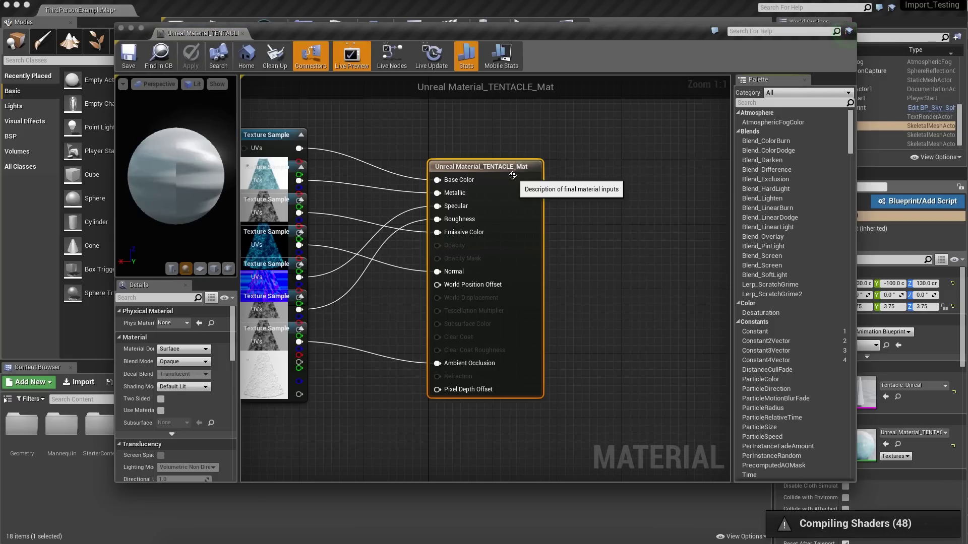
pyautogui.moveTo(529, 166); pyautogui.dragTo(618, 159)
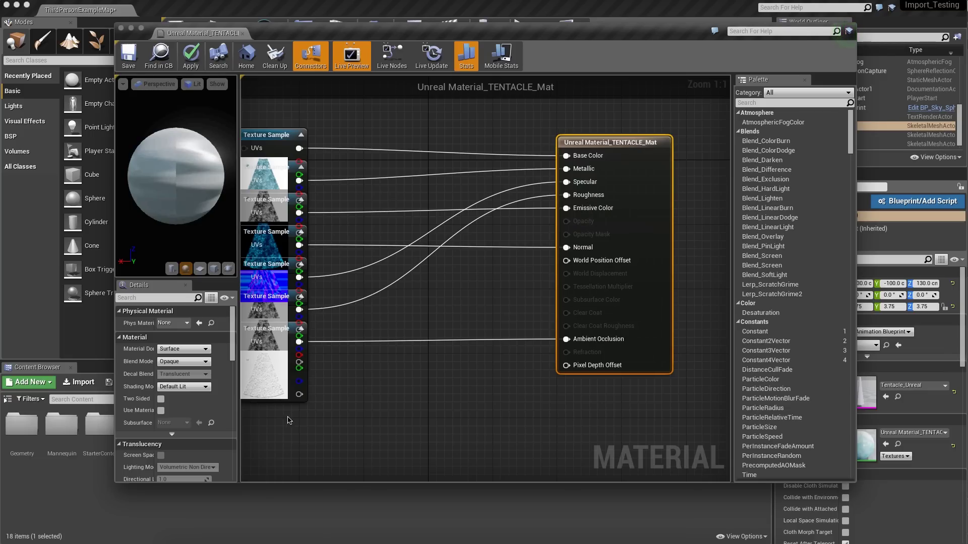
pyautogui.click(121, 29)
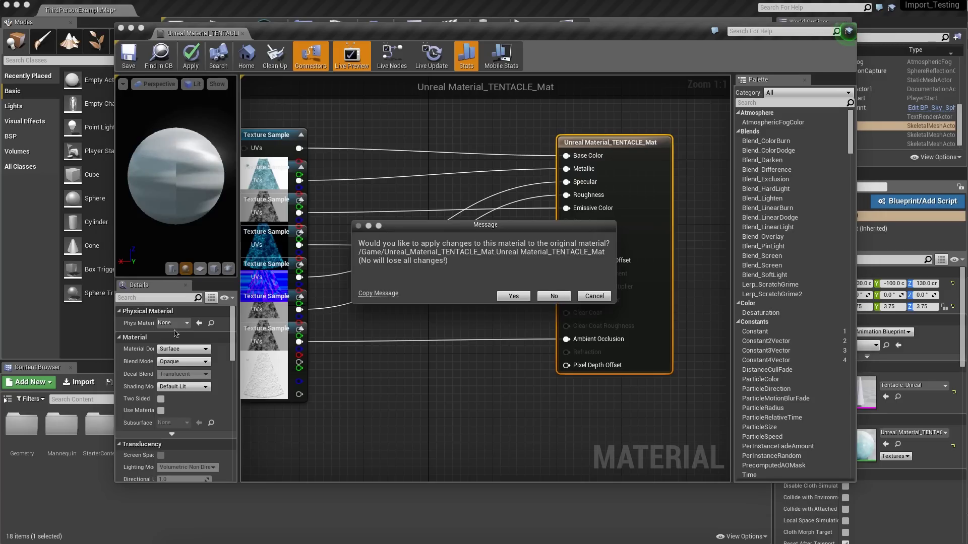
pyautogui.click(513, 298)
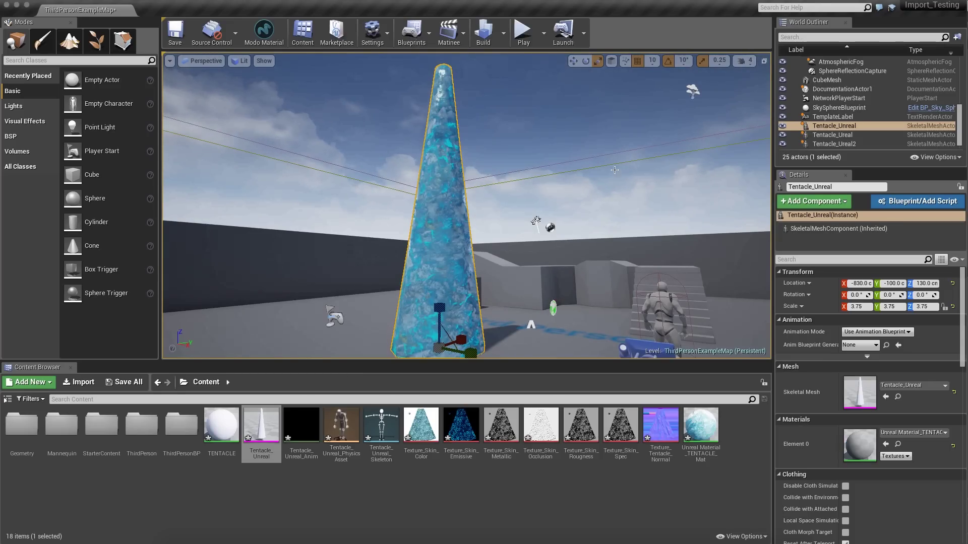
# Step: Set Animation Mode to Use Animation Asset and Anim to Play to Tentacle_Unreal_Anim
pyautogui.moveTo(467, 206); pyautogui.dragTo(517, 273, button='right')
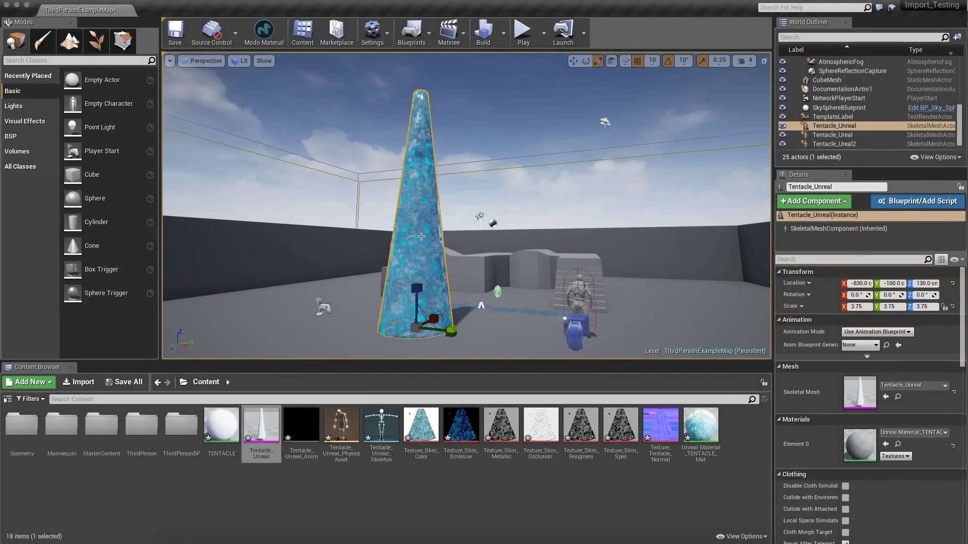
pyautogui.click(875, 346)
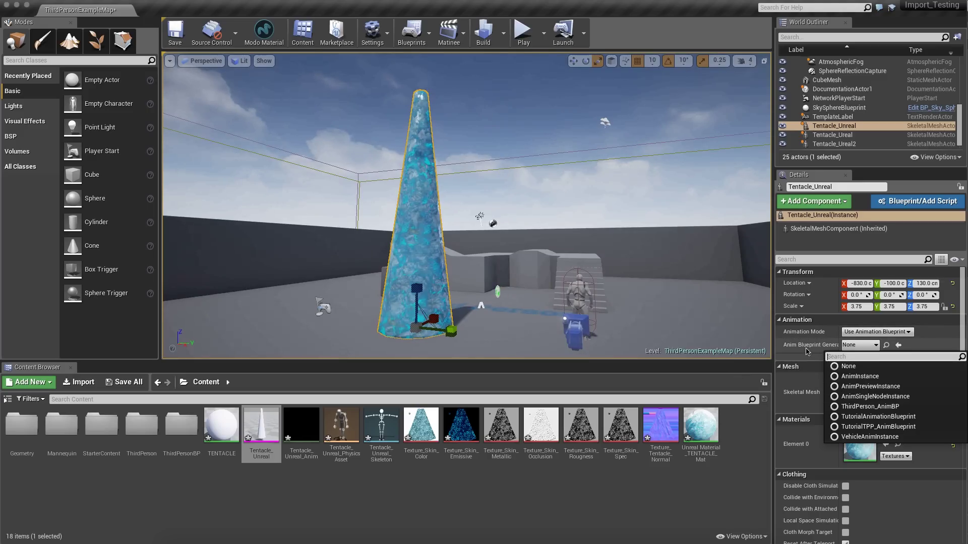
pyautogui.click(902, 332)
pyautogui.click(904, 333)
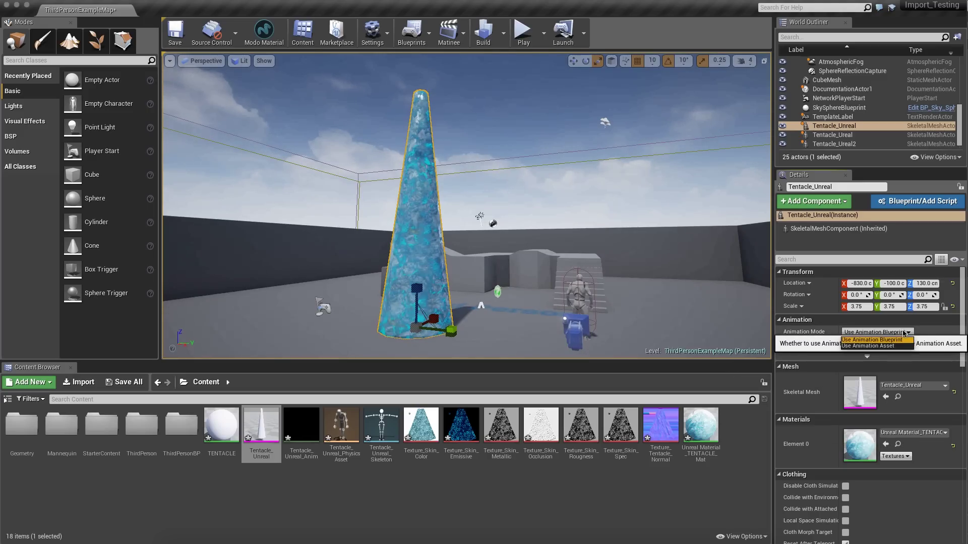
pyautogui.click(857, 347)
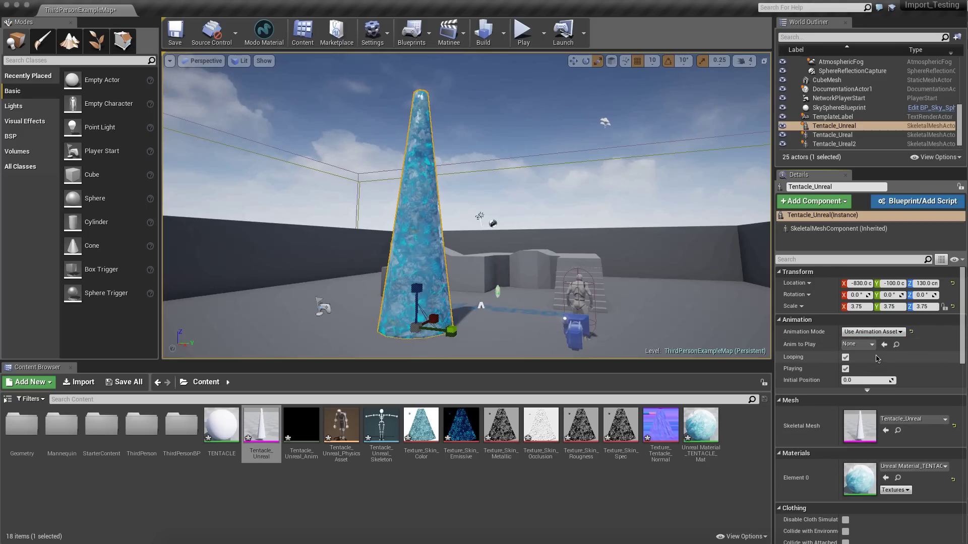
pyautogui.click(872, 346)
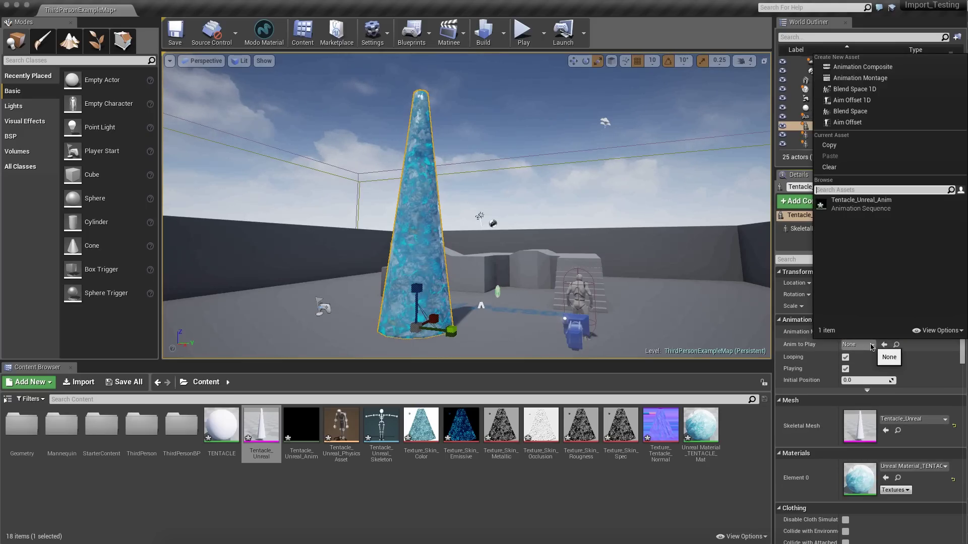
pyautogui.click(841, 207)
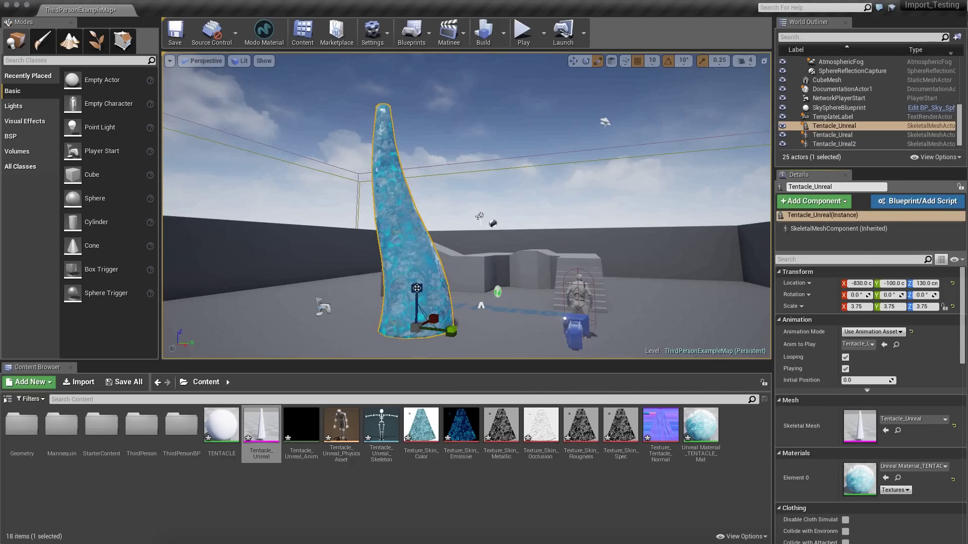
pyautogui.moveTo(569, 248); pyautogui.dragTo(547, 314, button='right')
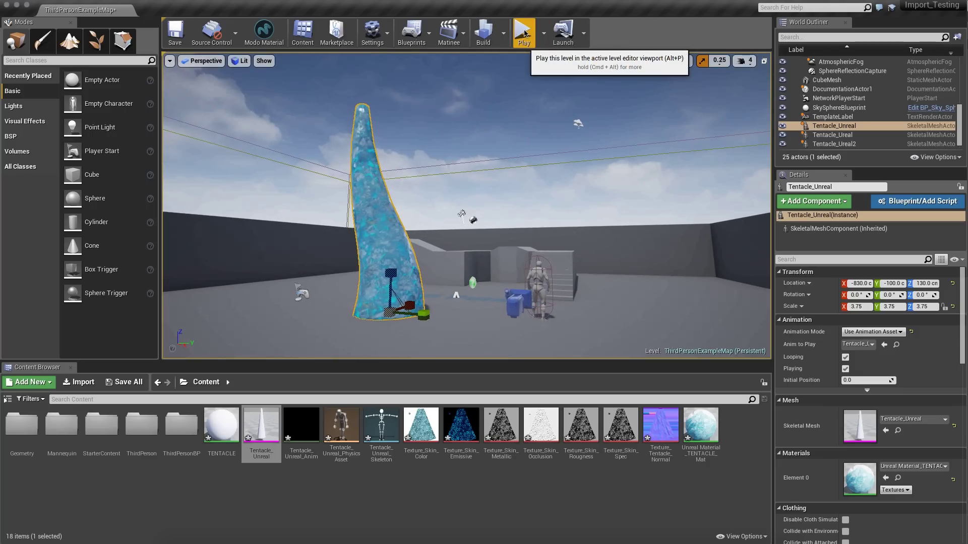
# Step: Play-test the level and run the character over to the tentacle
pyautogui.click(524, 33)
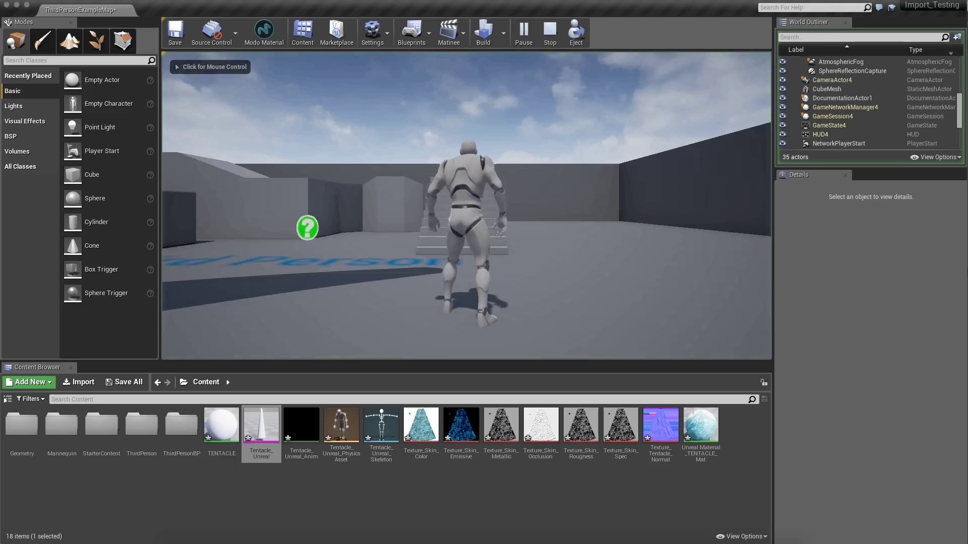
pyautogui.press('w')
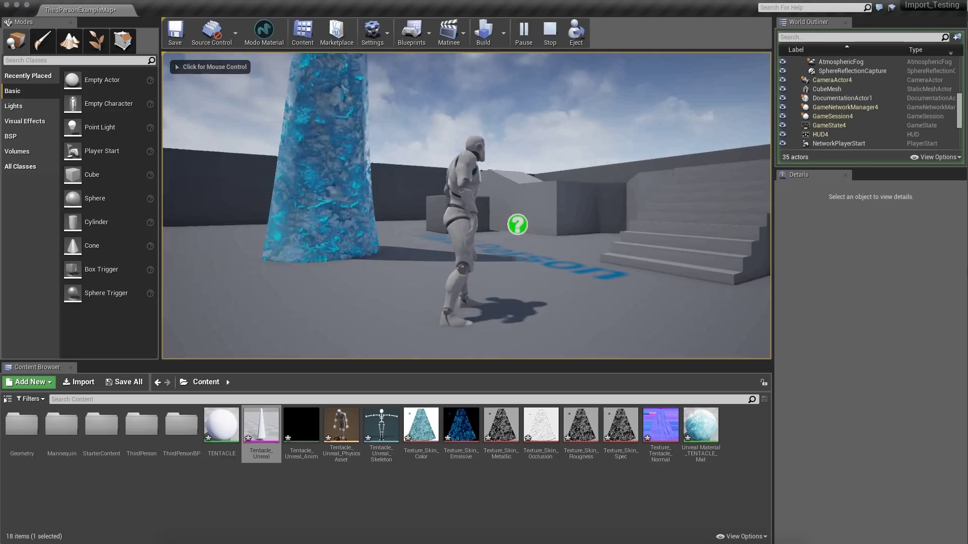
pyautogui.press('w')
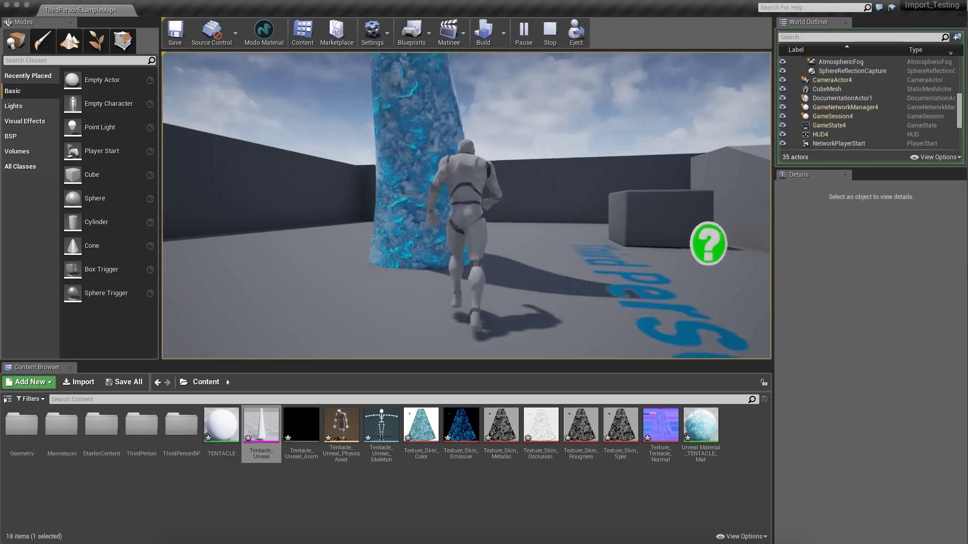
pyautogui.click(466, 206)
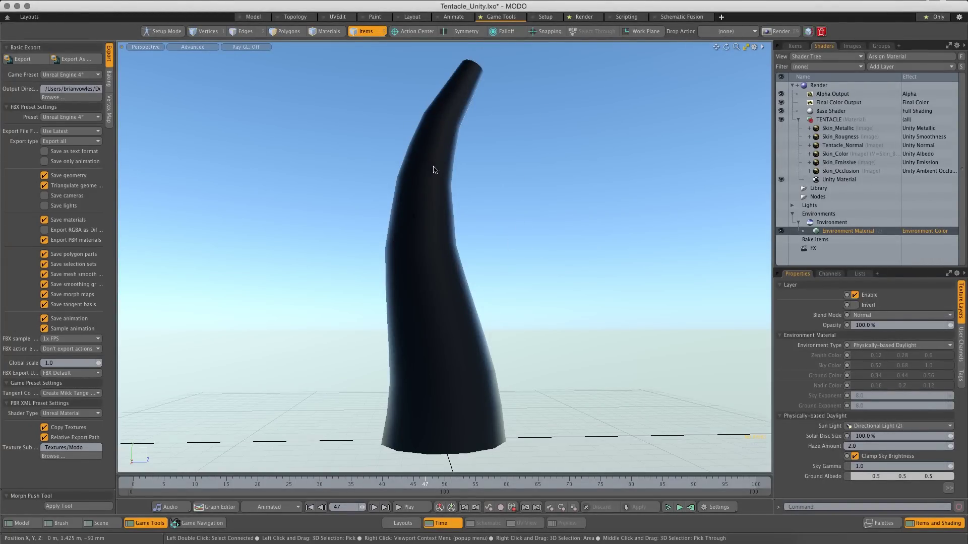
# Step: Inspect the Unity Material settings and enable the Skin_Metallic layer
pyautogui.click(842, 180)
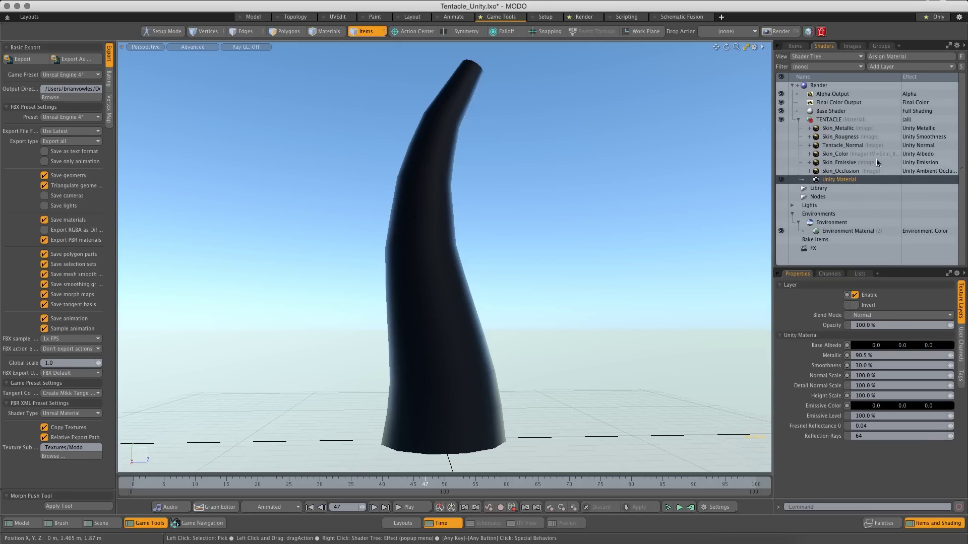
pyautogui.rightClick(916, 165)
pyautogui.moveTo(913, 244)
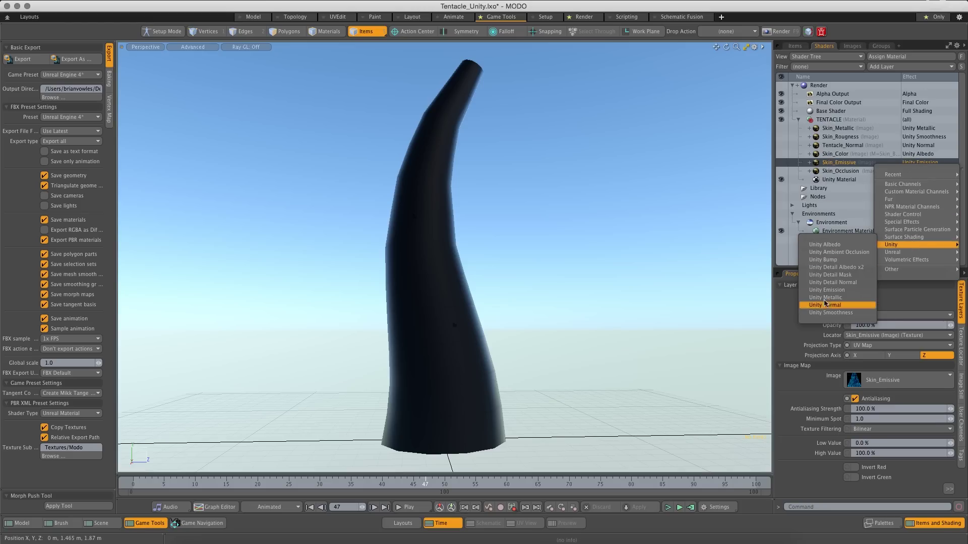
pyautogui.click(700, 218)
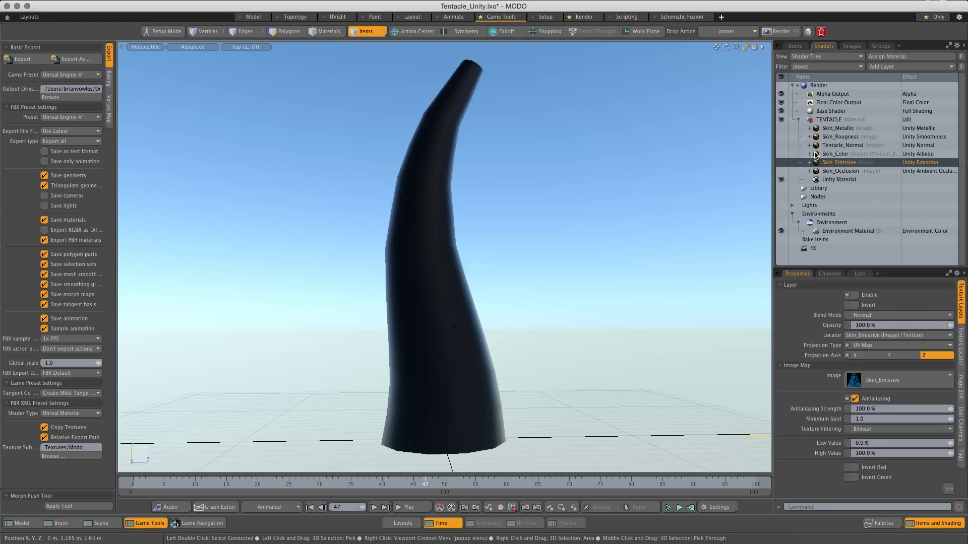
pyautogui.click(781, 128)
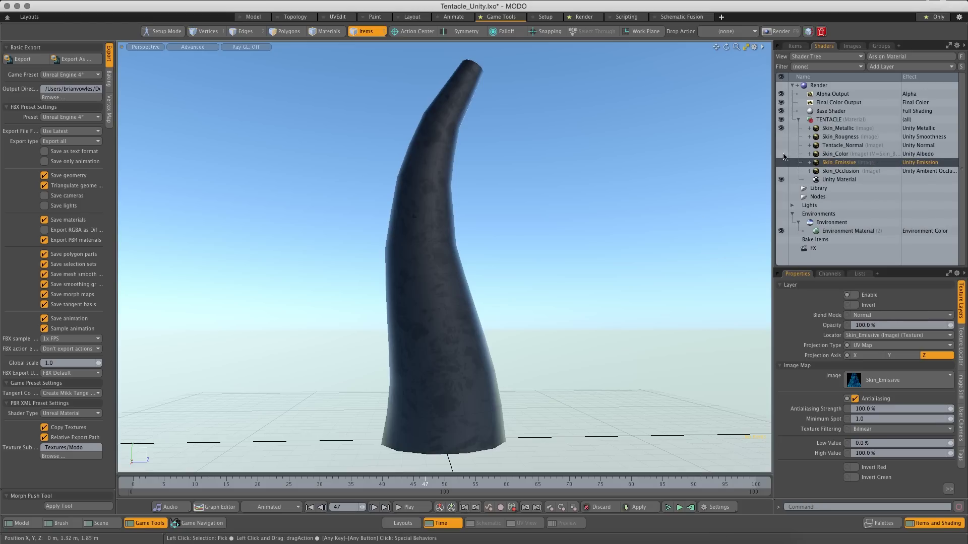
pyautogui.click(838, 179)
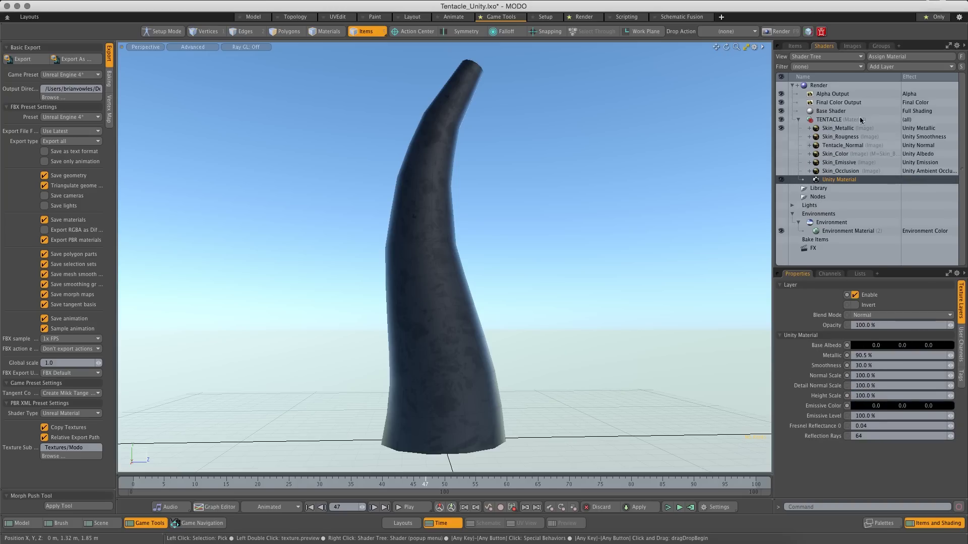
# Step: Enable the Skin_Rougness, Tentacle_Normal and Skin_Emissive layers
pyautogui.click(781, 136)
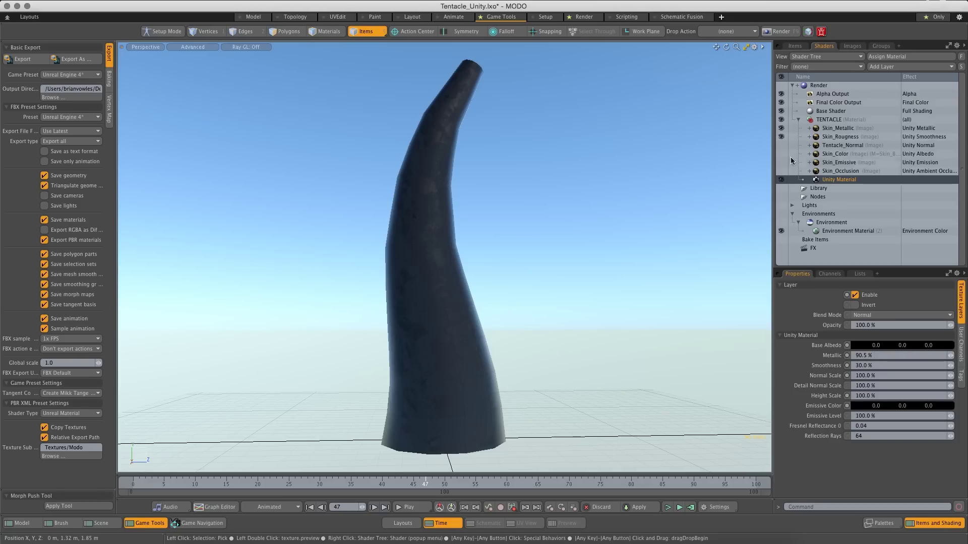
pyautogui.click(781, 145)
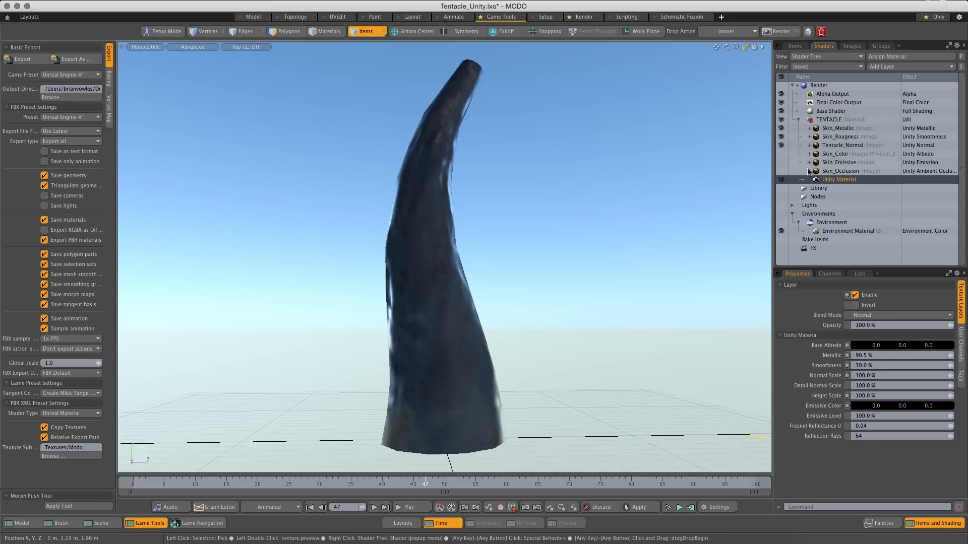
pyautogui.click(781, 162)
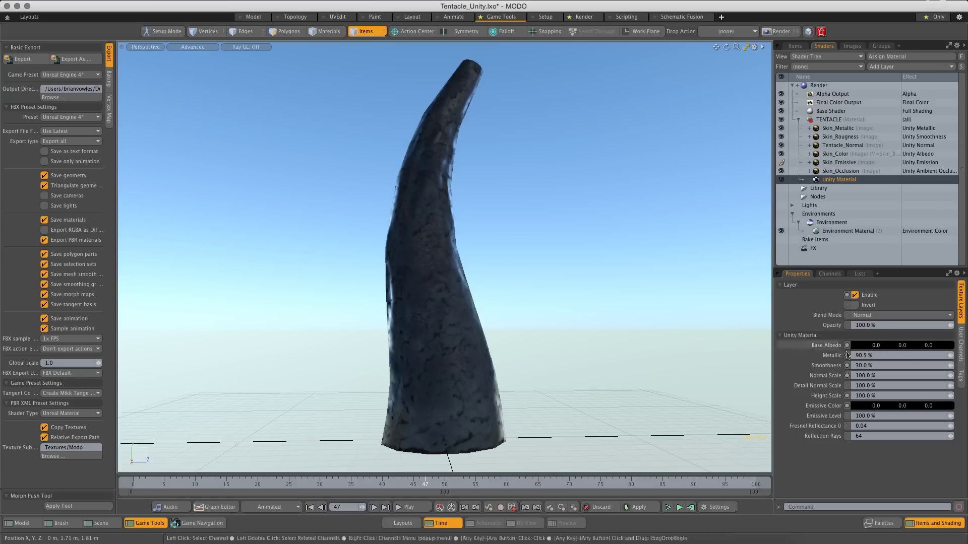
# Step: Set the Unity Material's Base Albedo and Emissive Color to pure white (Value 1.0)
pyautogui.click(886, 348)
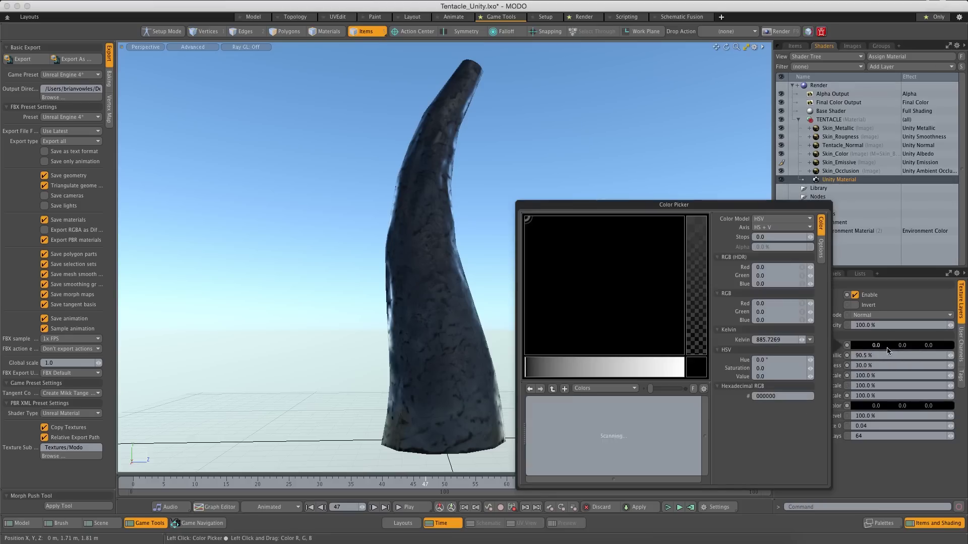
pyautogui.moveTo(588, 371); pyautogui.dragTo(684, 371)
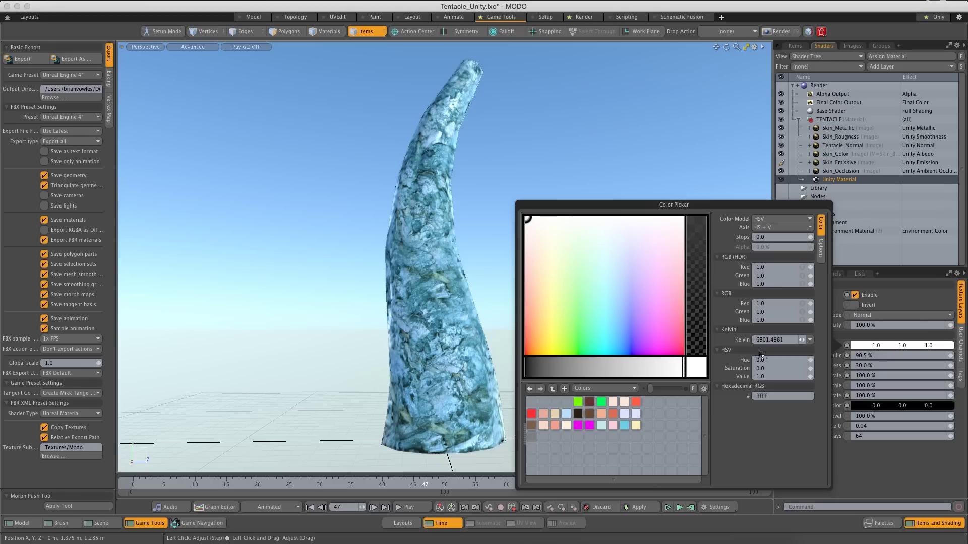
pyautogui.click(799, 407)
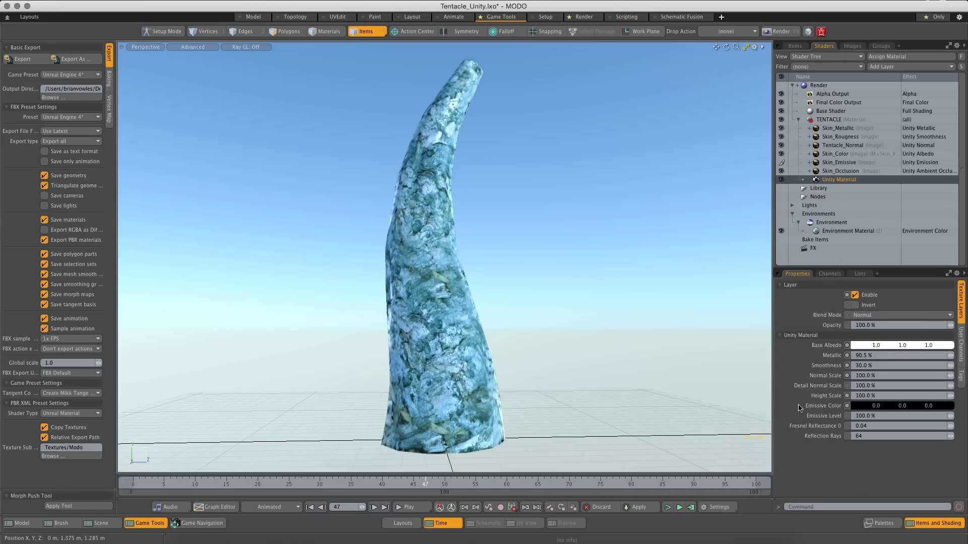
pyautogui.click(892, 408)
pyautogui.moveTo(595, 424); pyautogui.dragTo(687, 425)
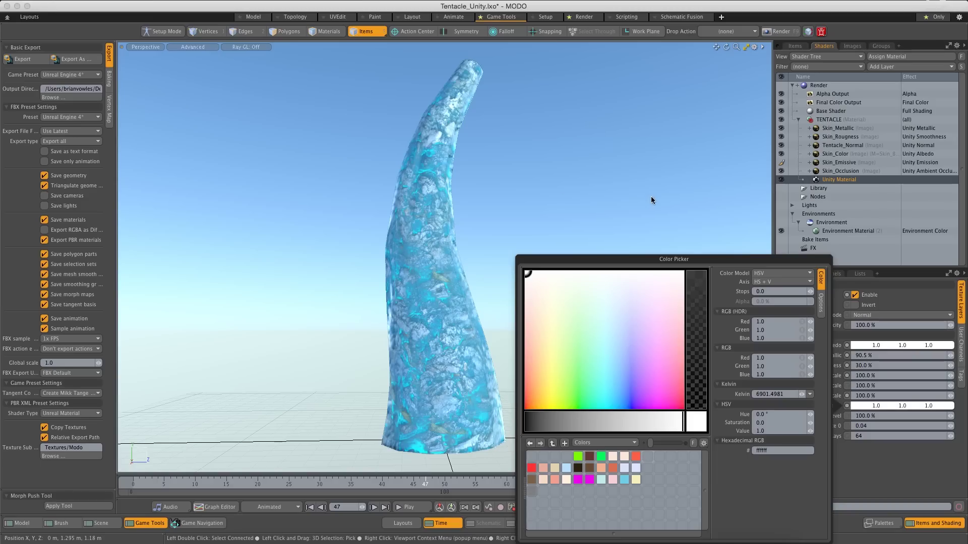
pyautogui.click(898, 468)
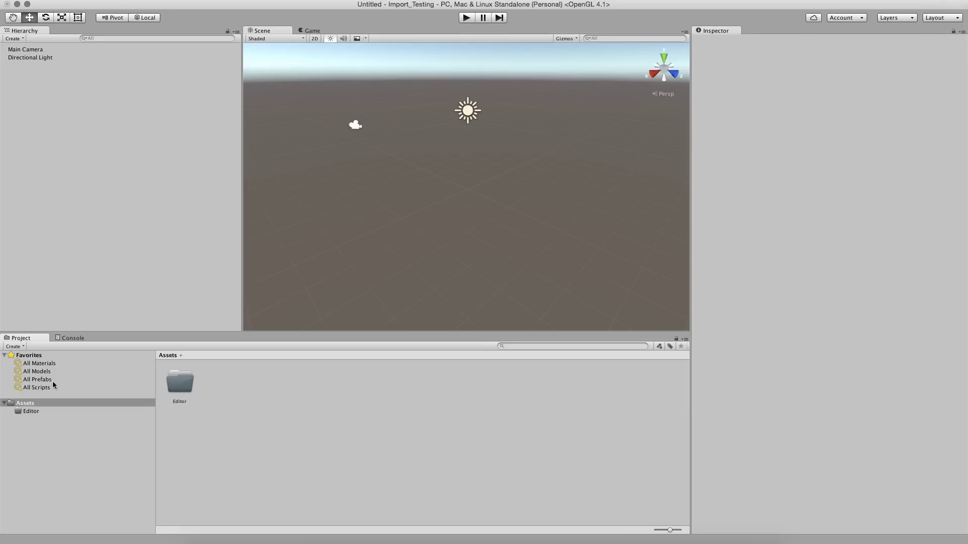
# Step: Create a new material named New Material in Unity's project Assets, then return to Photoshop
pyautogui.rightClick(274, 397)
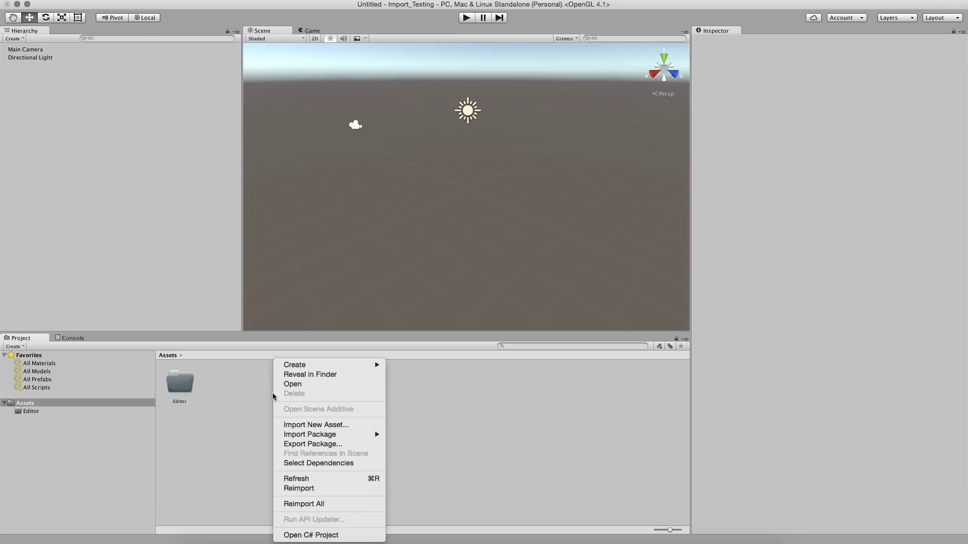
pyautogui.moveTo(319, 365)
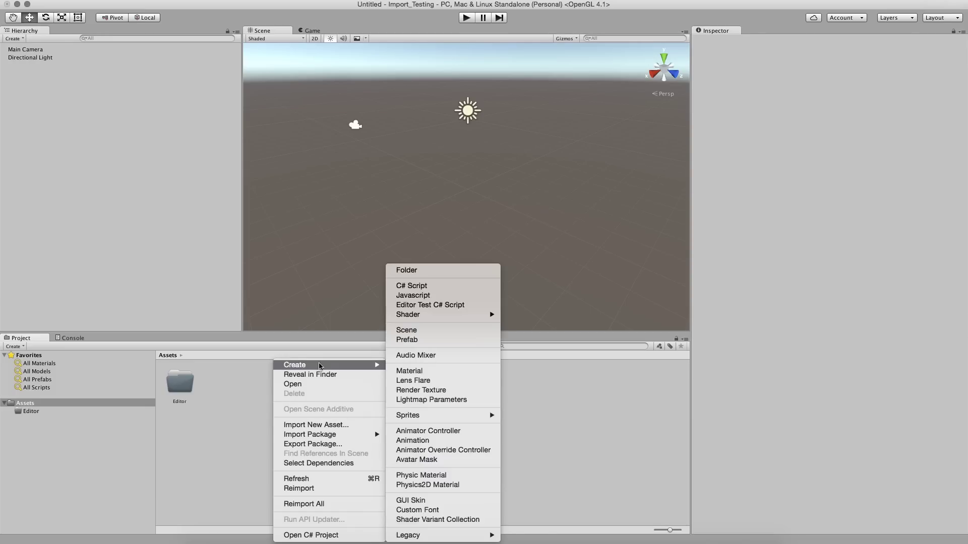
pyautogui.click(436, 372)
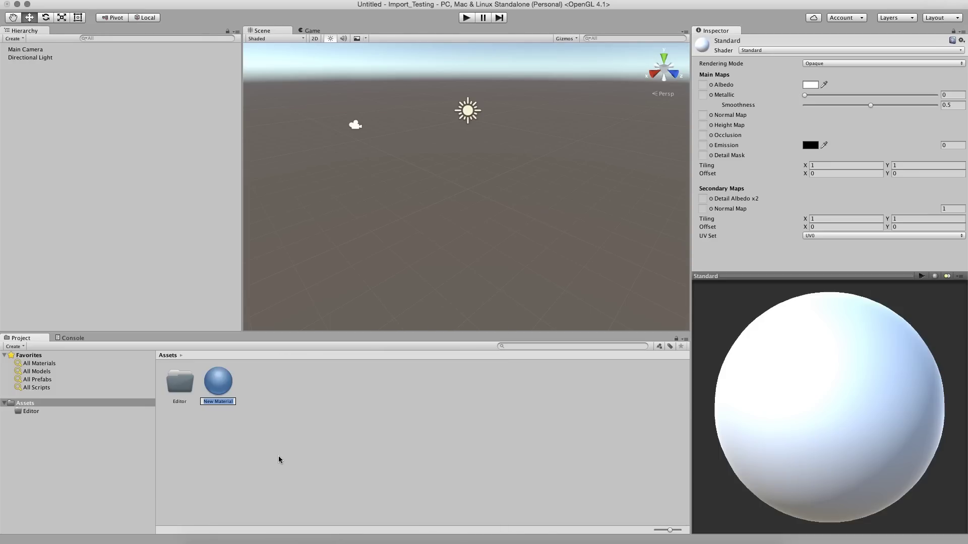
pyautogui.press('Return')
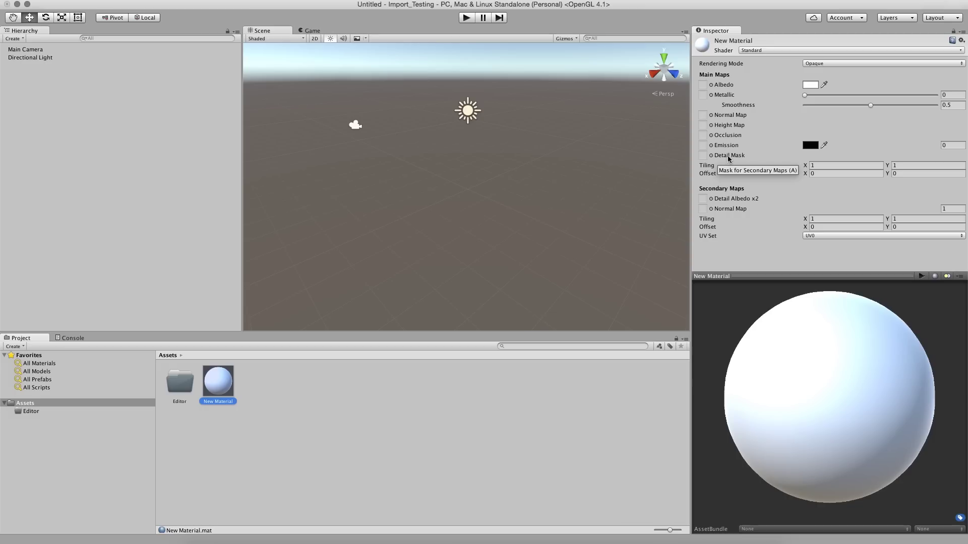
pyautogui.press('super+Tab')
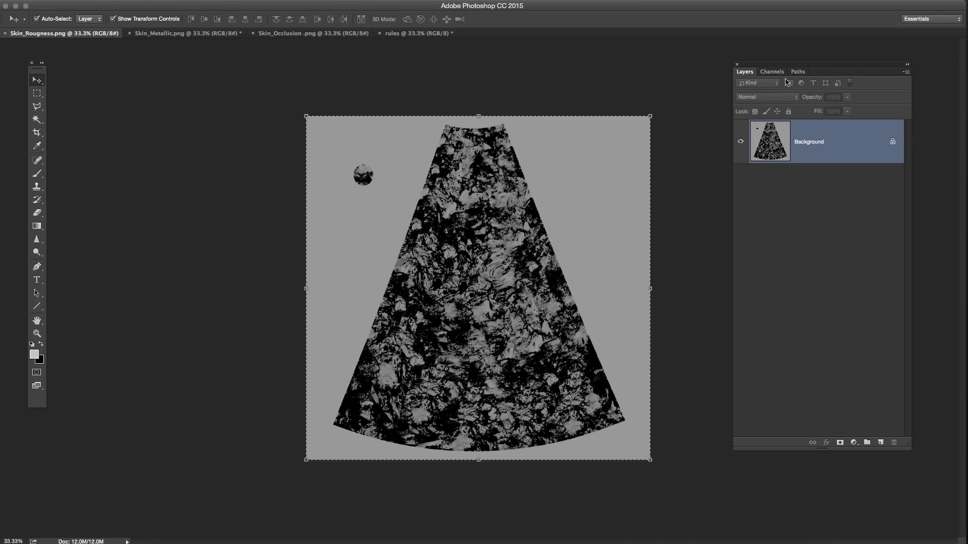
# Step: Paste the copied Skin_Rougness map into a new Alpha 1 channel of Skin_Metallic
pyautogui.click(772, 72)
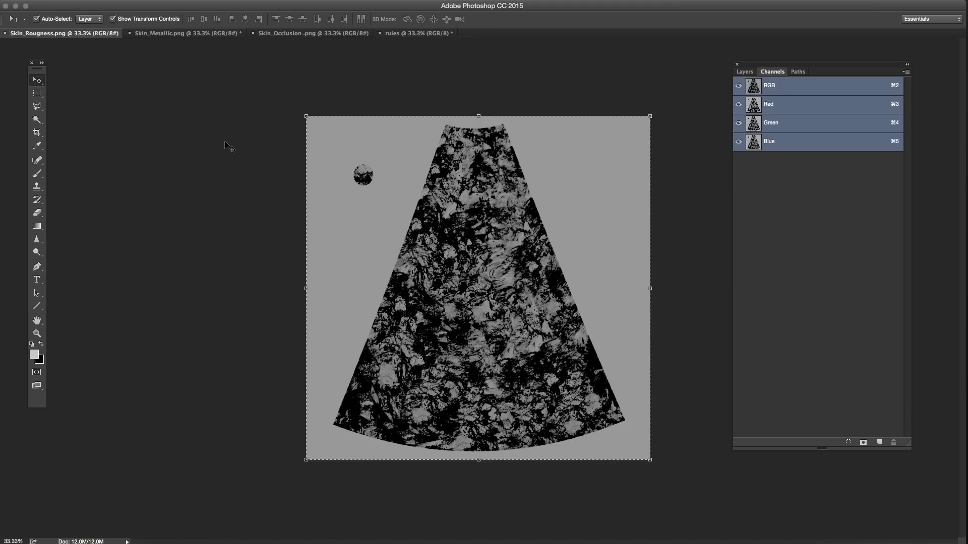
pyautogui.click(36, 18)
pyautogui.click(177, 35)
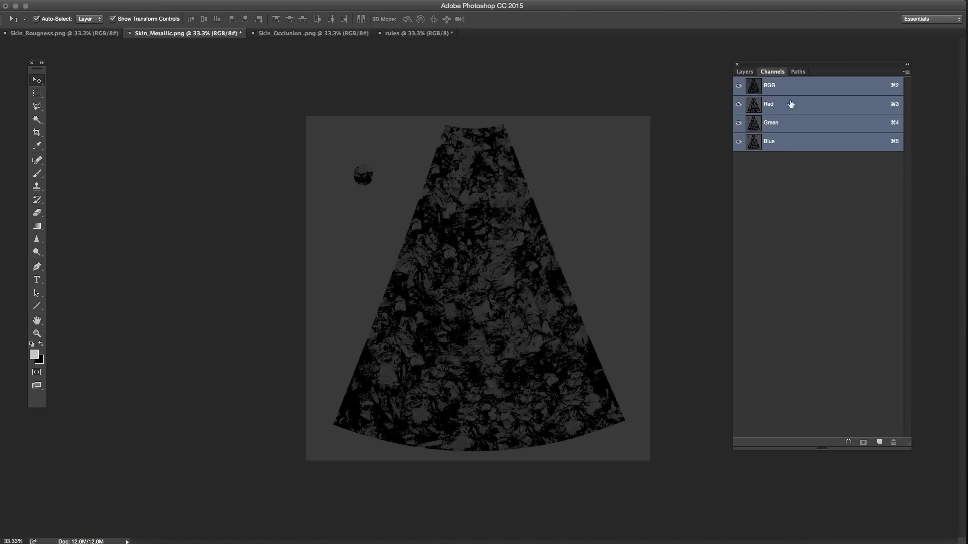
pyautogui.click(879, 443)
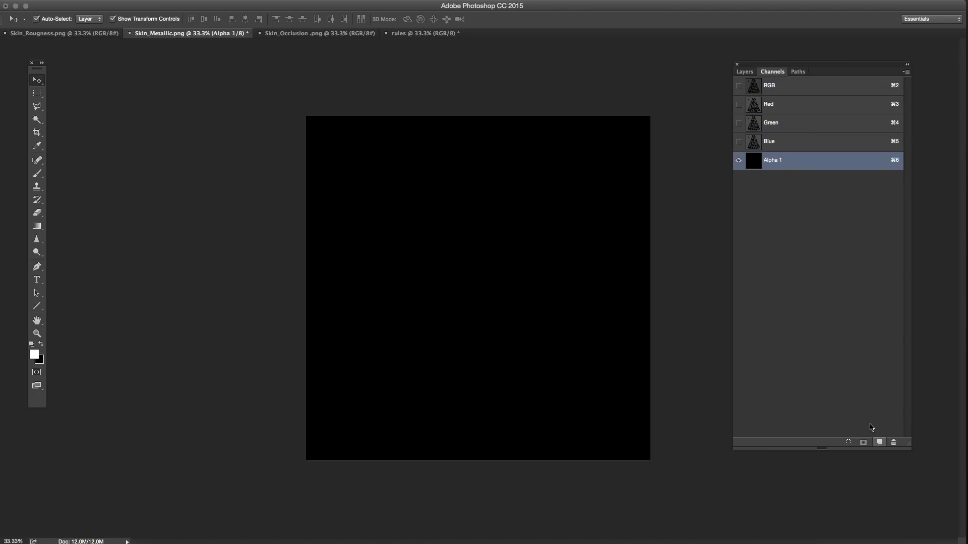
pyautogui.press('super+v')
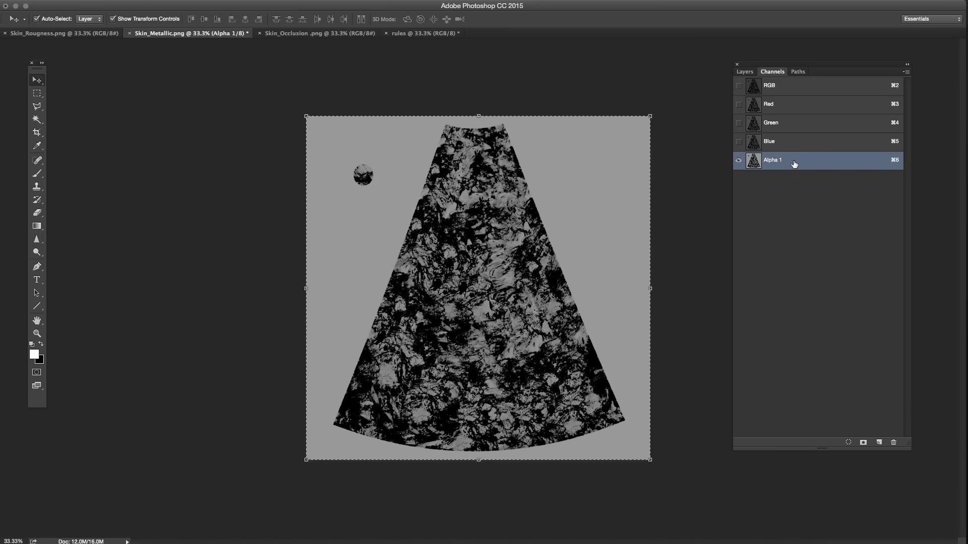
# Step: Copy the whole Skin_Occlusion map and paste it into Skin_Metallic's Green channel
pyautogui.click(401, 33)
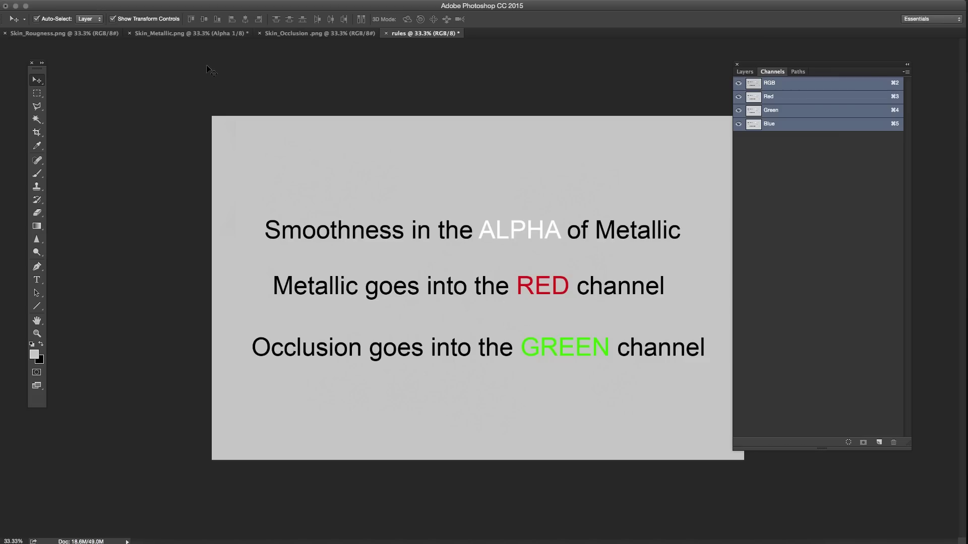
pyautogui.click(190, 35)
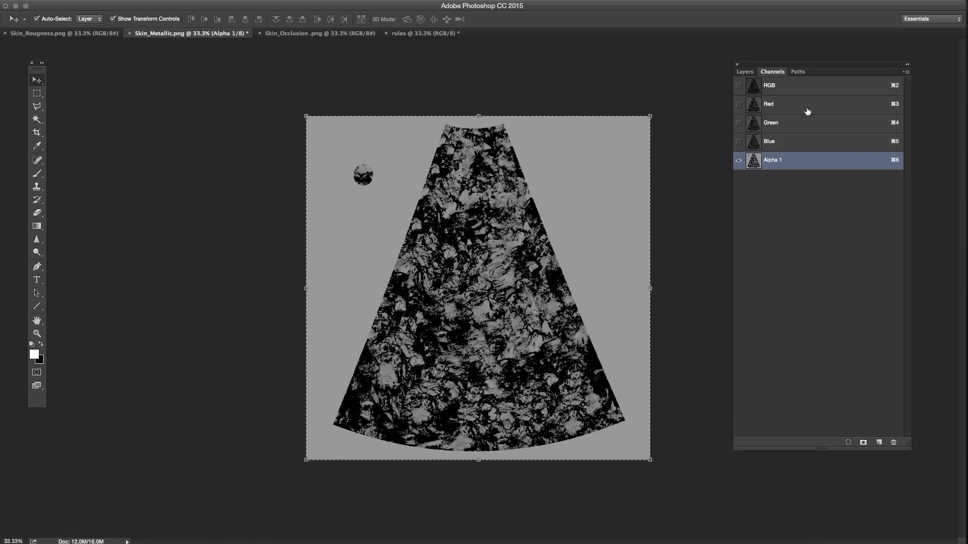
pyautogui.click(309, 34)
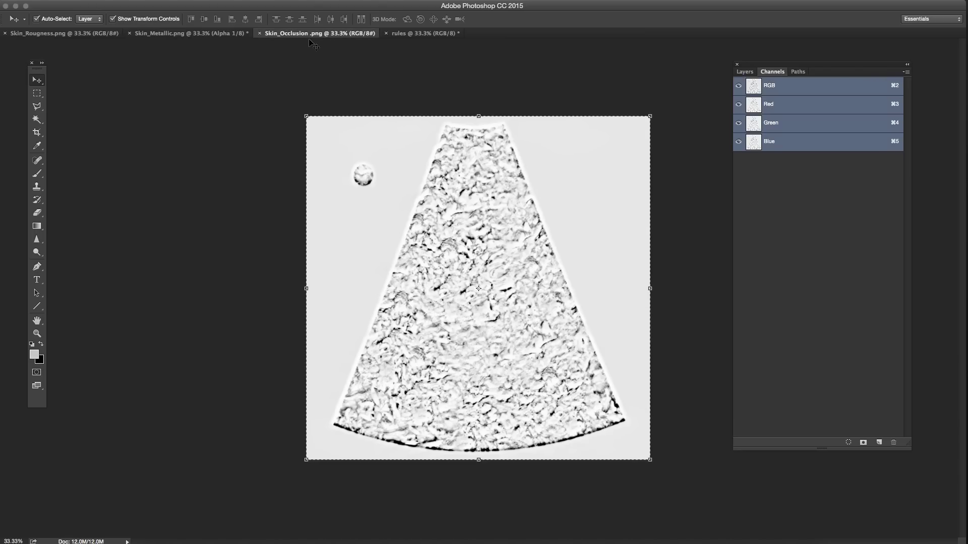
pyautogui.press('super')
pyautogui.click(243, 34)
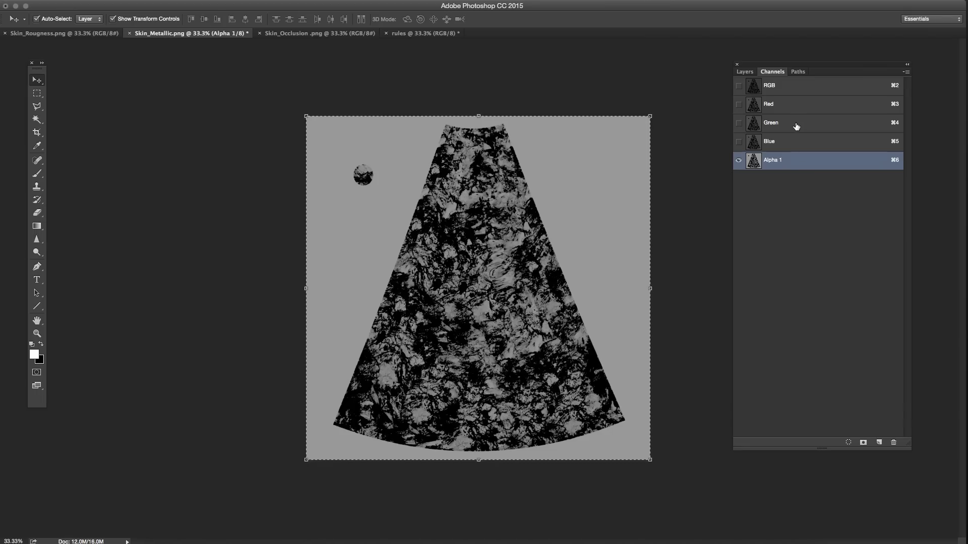
pyautogui.click(797, 126)
pyautogui.press('super')
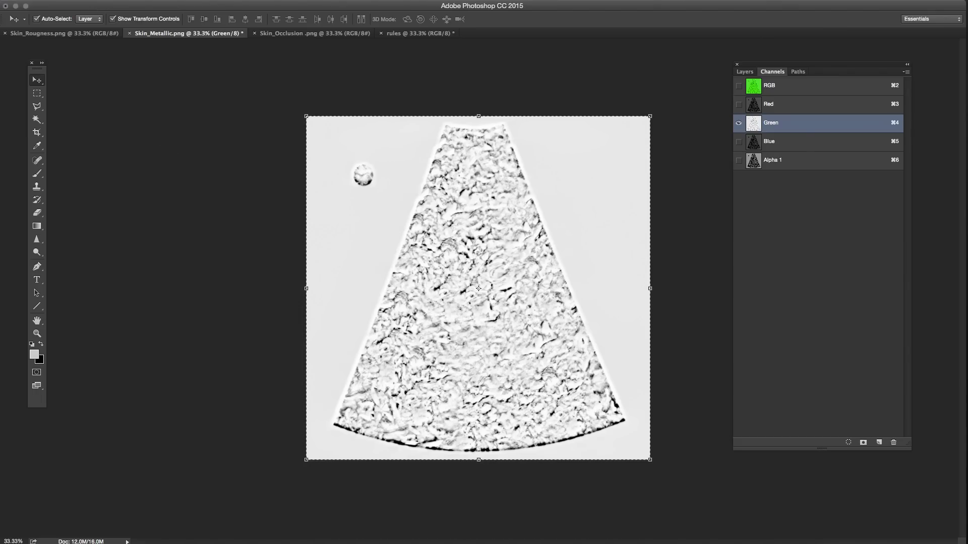
# Step: Save Skin_Metallic as Skin_MA PNG with Alpha 1 as alpha and Save Metadata unchecked
pyautogui.click(93, 0)
pyautogui.click(110, 78)
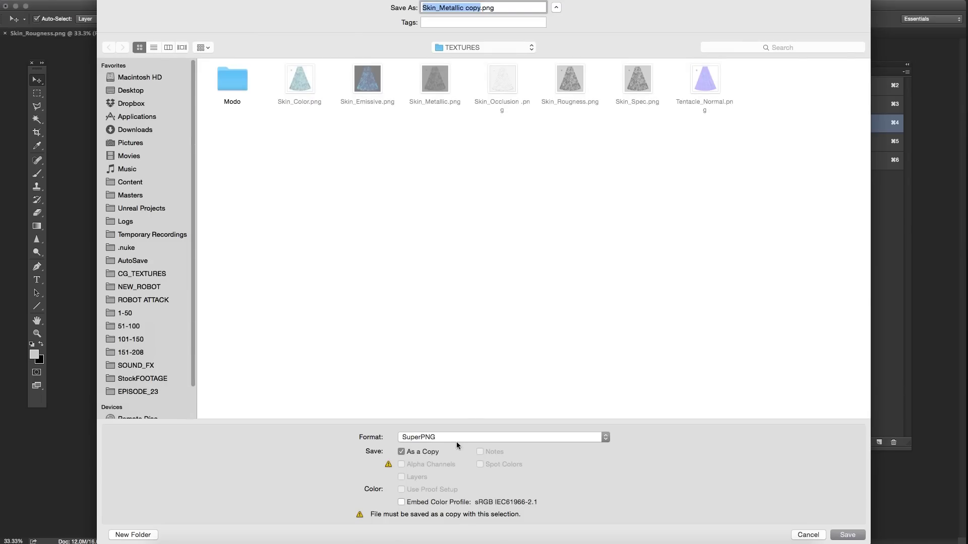
pyautogui.click(503, 7)
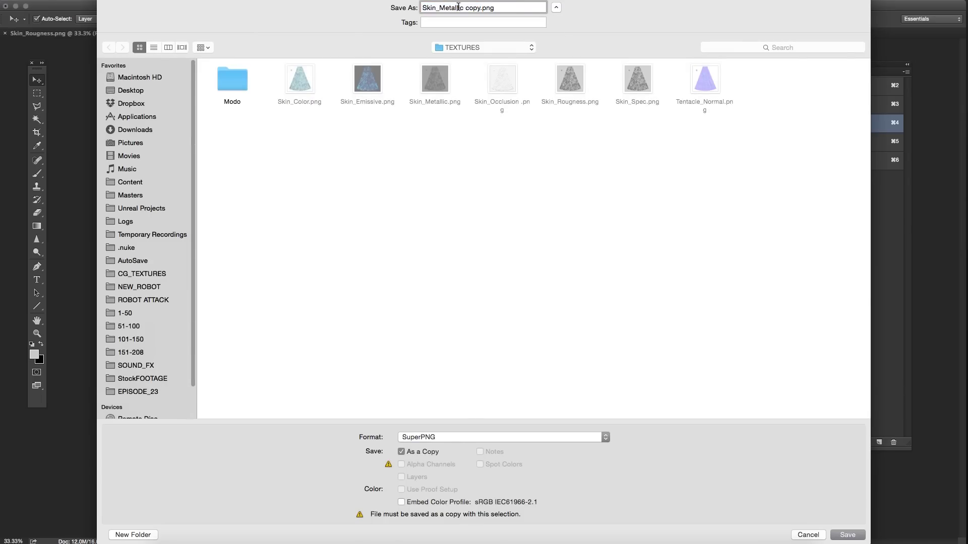
pyautogui.moveTo(440, 7); pyautogui.dragTo(468, 92)
pyautogui.write('MAS')
pyautogui.click(847, 535)
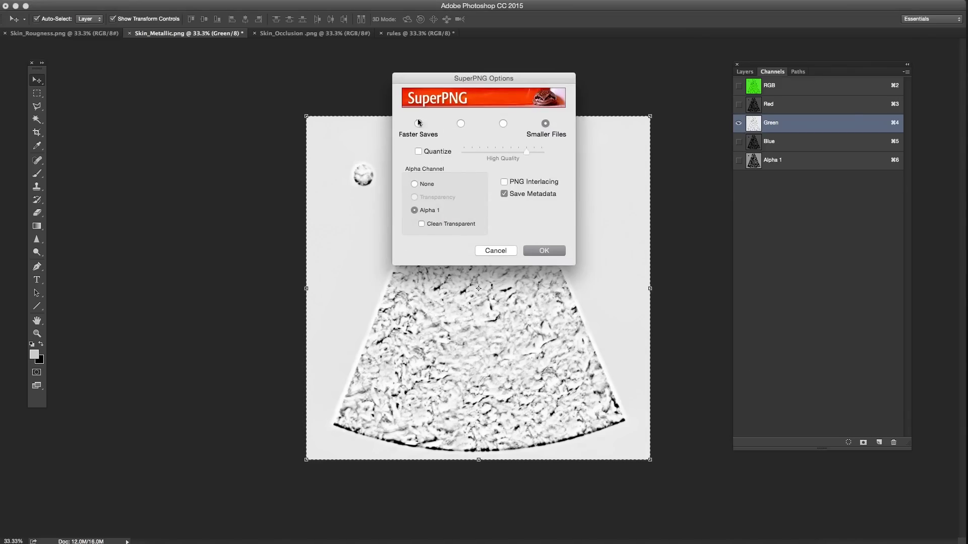
pyautogui.click(504, 194)
pyautogui.click(539, 252)
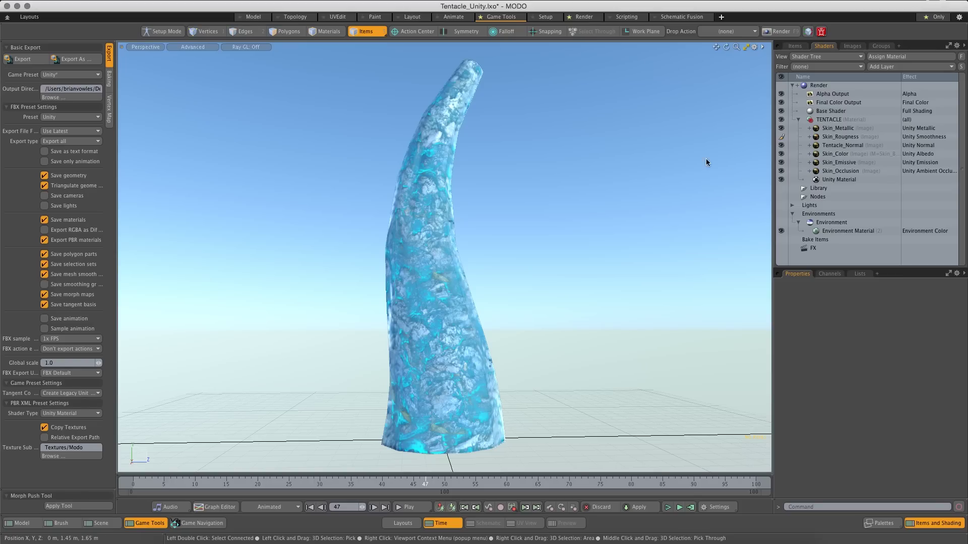
# Step: Delete the Skin_Metallic, Skin_Rougness and Skin_Occlusion layers from the TENTACLE material
pyautogui.keyDown('shift'); pyautogui.click(852, 134); pyautogui.keyUp('shift')
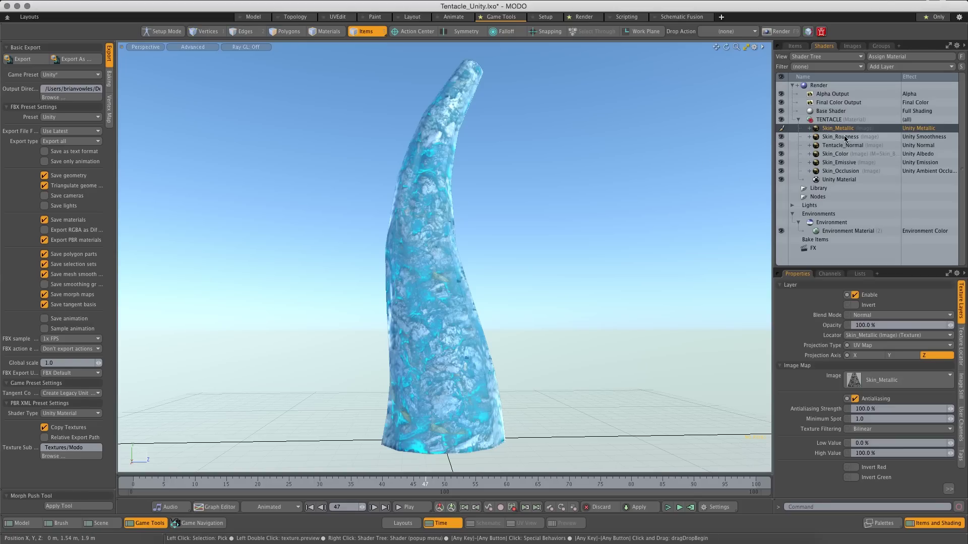
pyautogui.keyDown('ctrl'); pyautogui.click(846, 171); pyautogui.keyUp('ctrl')
pyautogui.rightClick(850, 173)
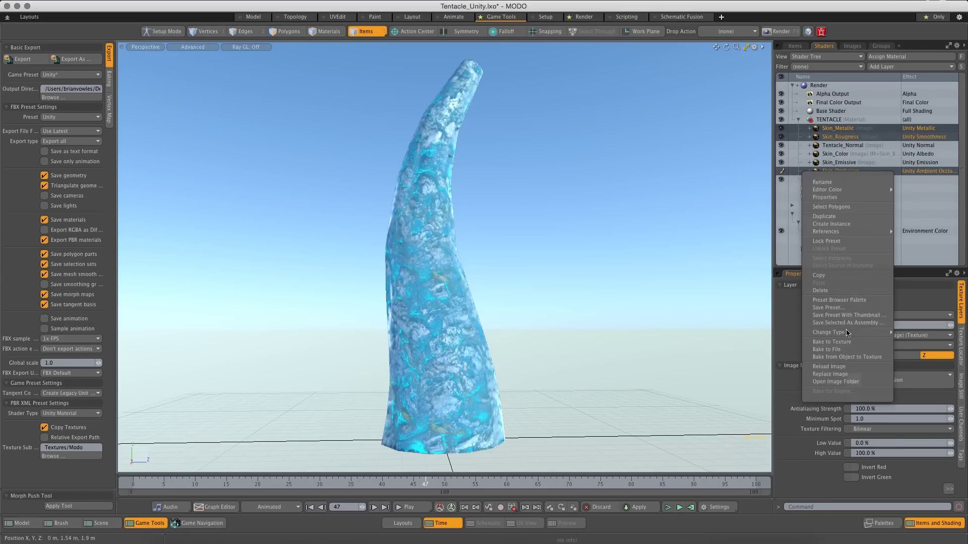
pyautogui.click(845, 367)
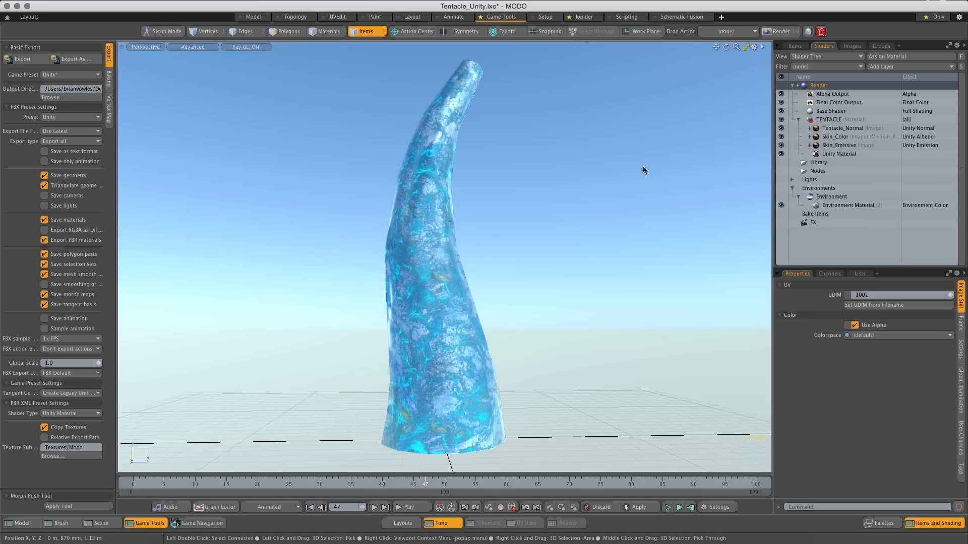
# Step: Add a Skin_MAS.png image map layer and set its effect to Unity Metallic
pyautogui.click(841, 154)
pyautogui.click(898, 68)
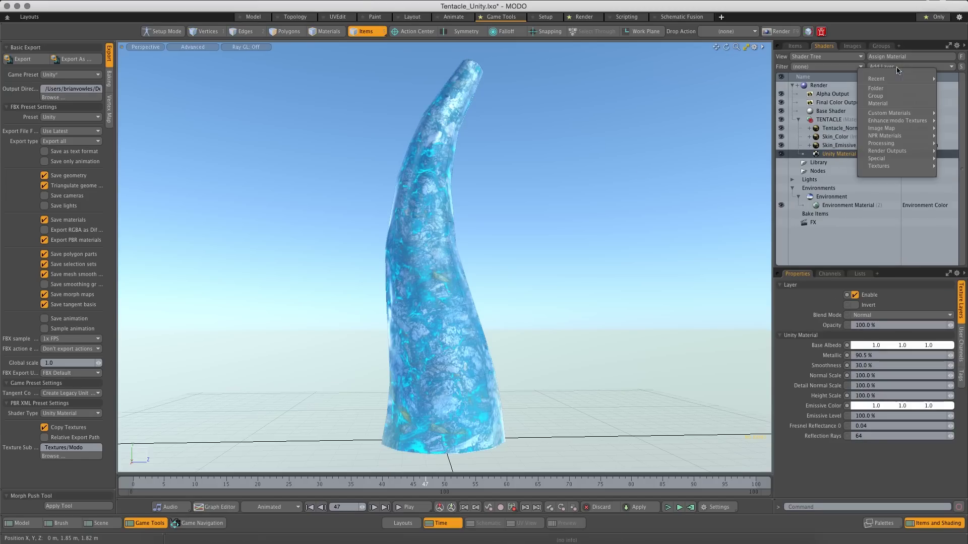
pyautogui.moveTo(893, 130)
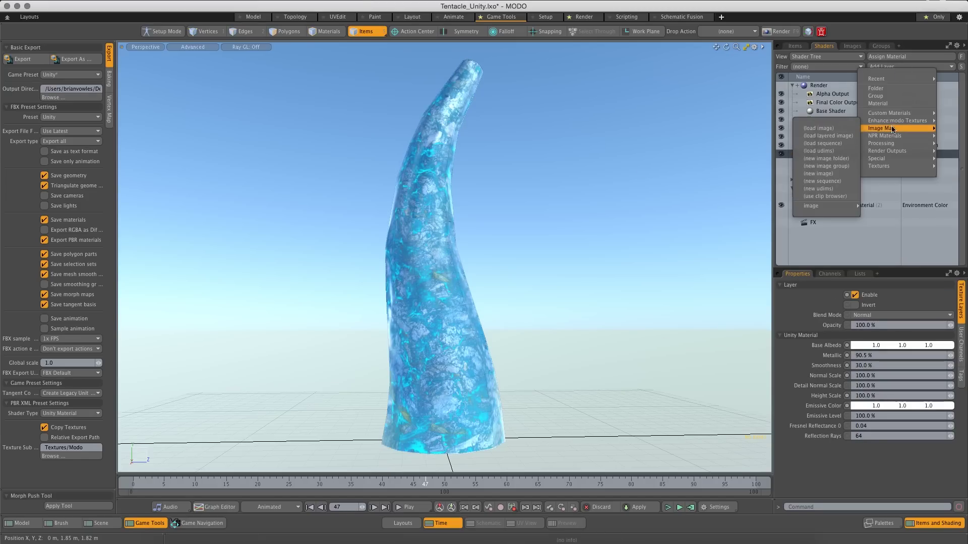
pyautogui.click(829, 129)
pyautogui.click(499, 52)
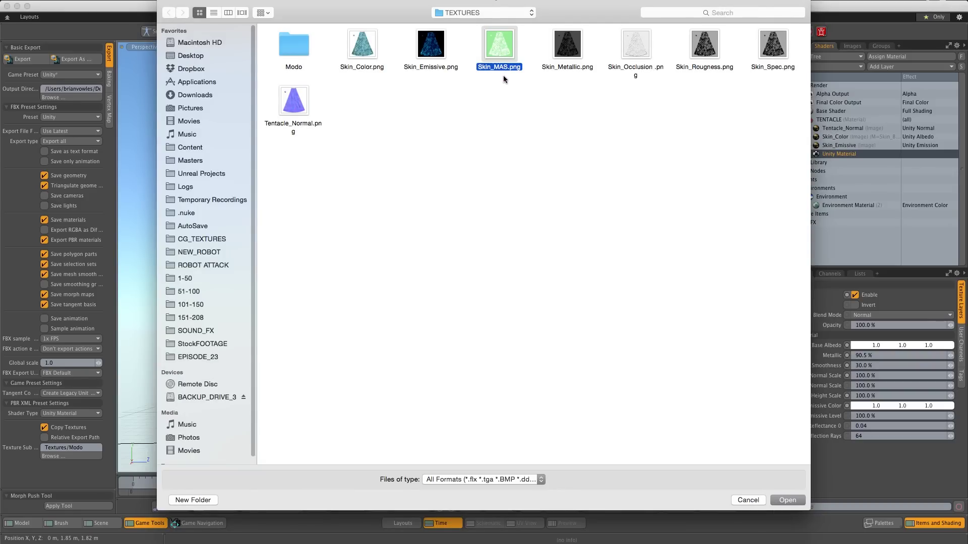
pyautogui.click(787, 502)
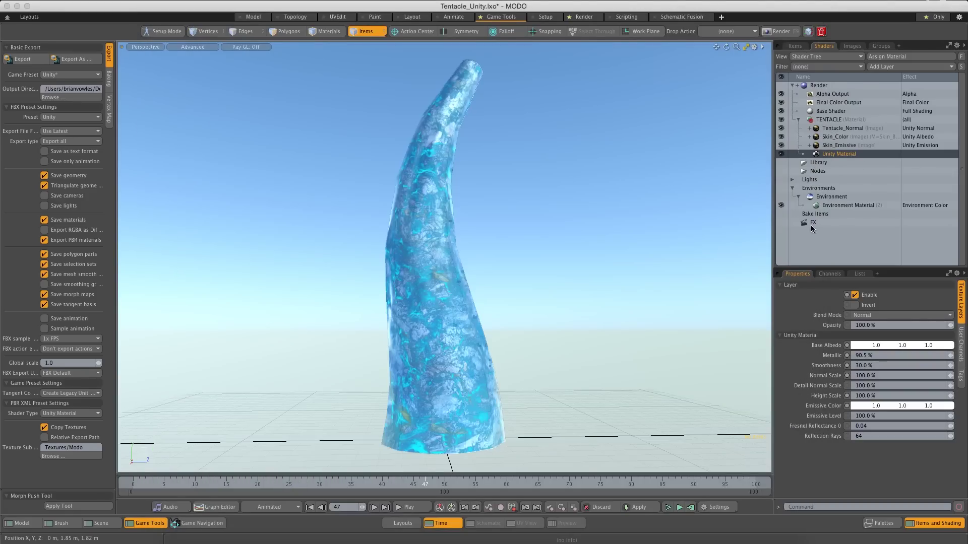
pyautogui.click(927, 129)
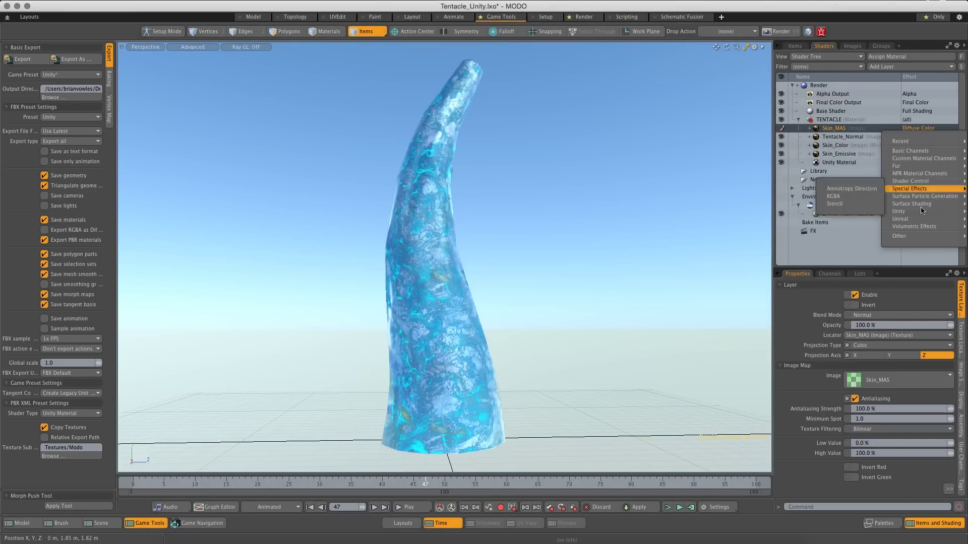
pyautogui.moveTo(915, 219)
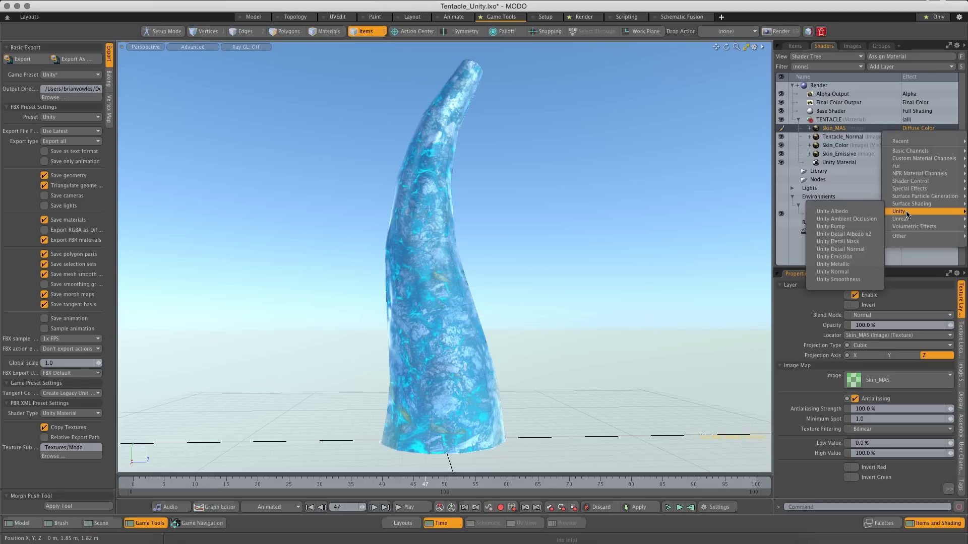
pyautogui.click(838, 266)
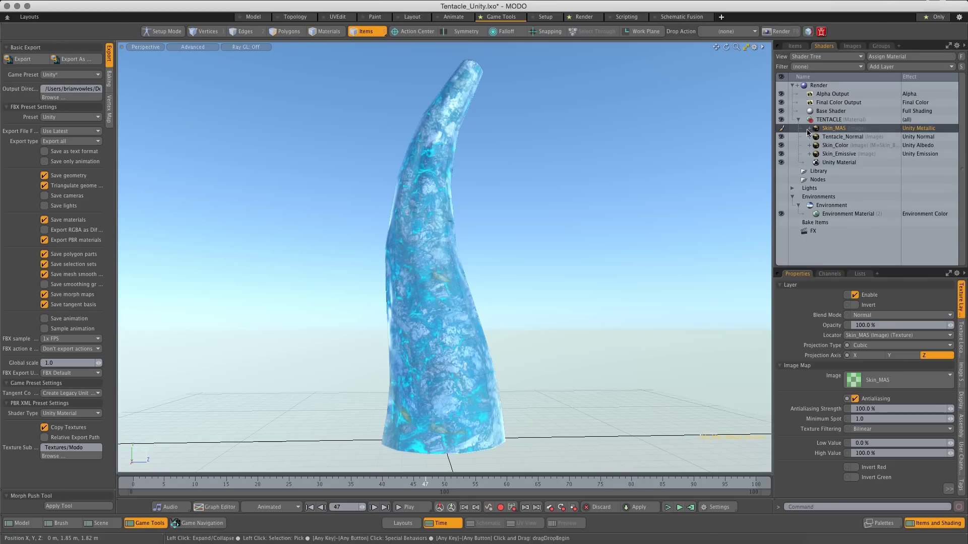
# Step: Duplicate the Skin_MAS layer twice
pyautogui.rightClick(826, 131)
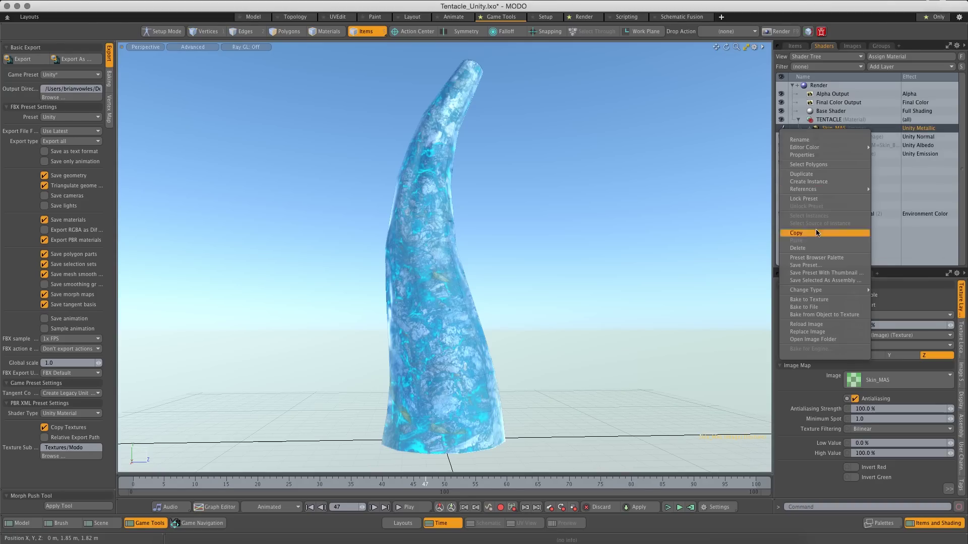
pyautogui.click(814, 175)
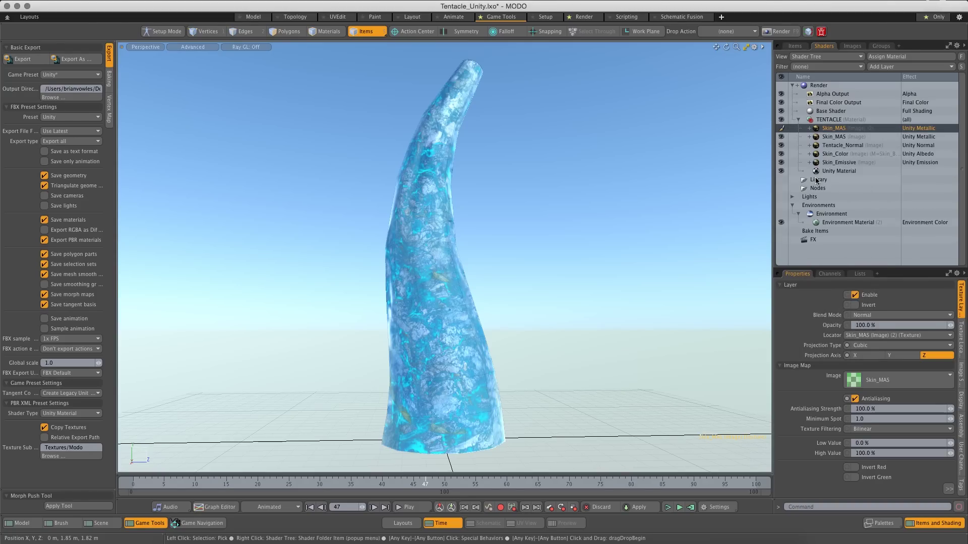
pyautogui.rightClick(840, 130)
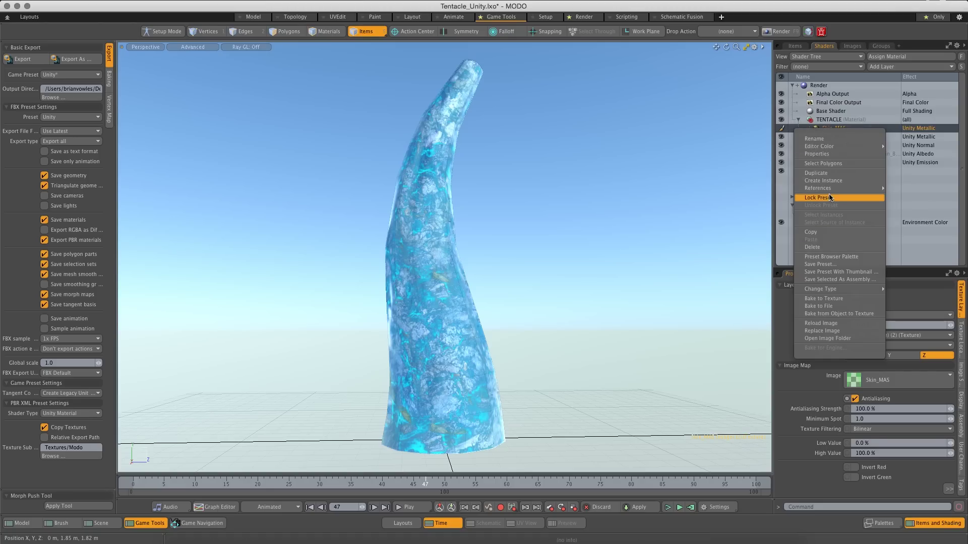
pyautogui.click(818, 174)
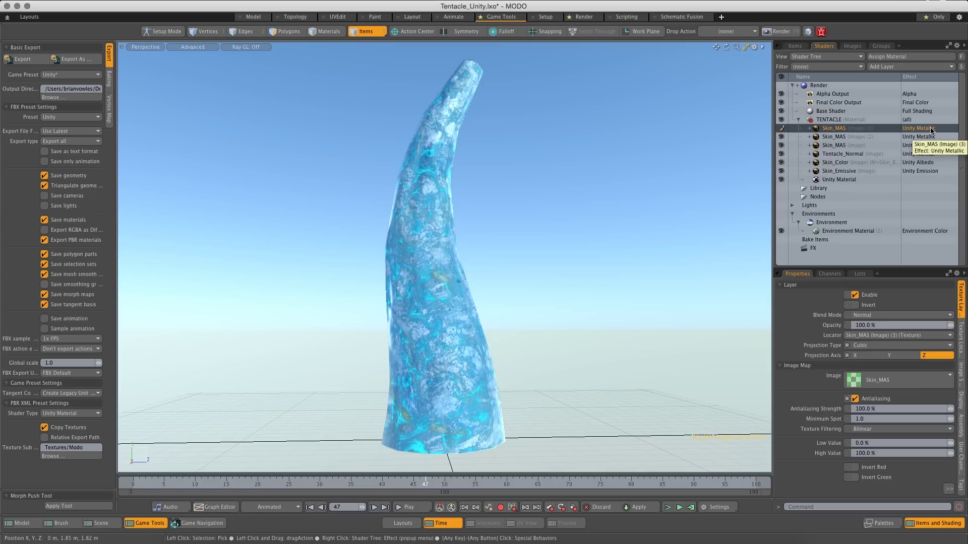
# Step: Turn on Swizzling for the top Skin_MAS layer with Channel set to Red
pyautogui.click(780, 285)
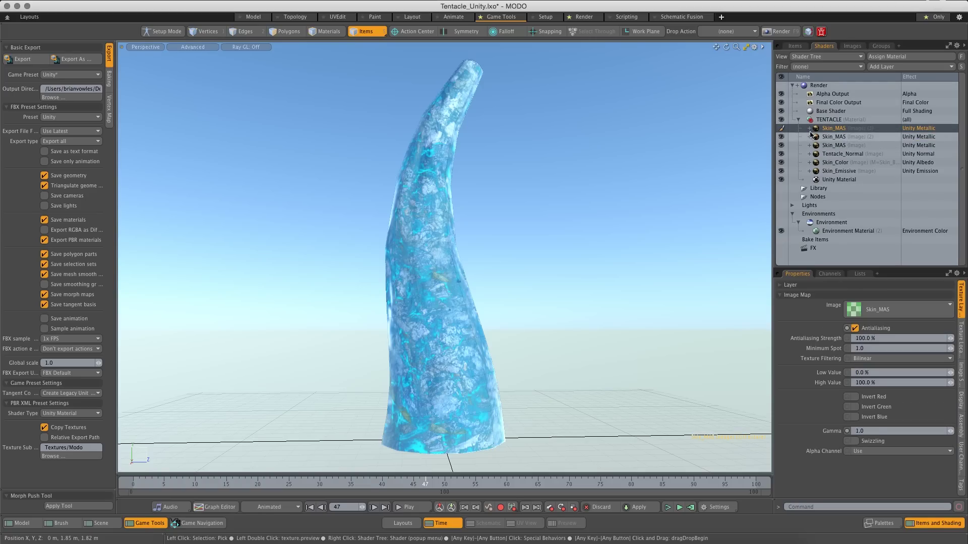
pyautogui.click(854, 442)
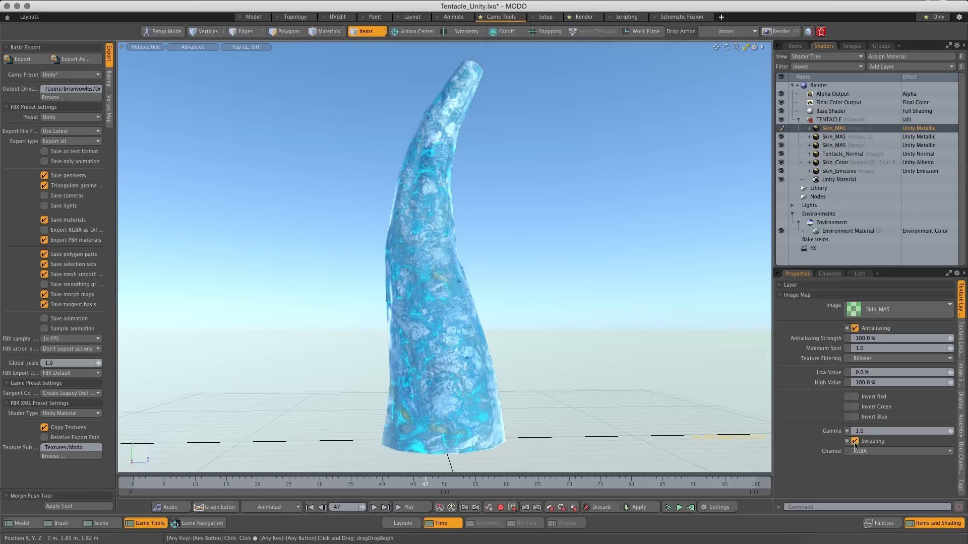
pyautogui.click(877, 456)
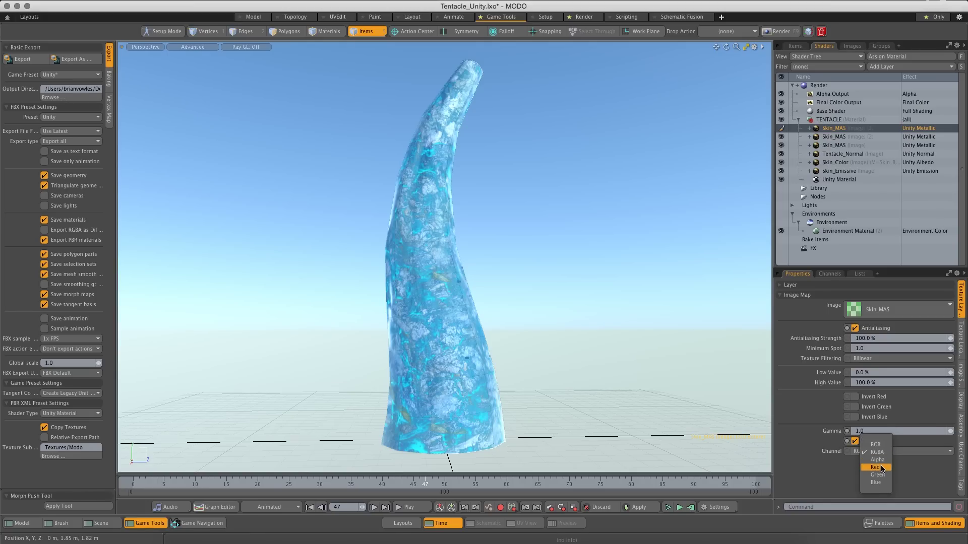
pyautogui.click(882, 468)
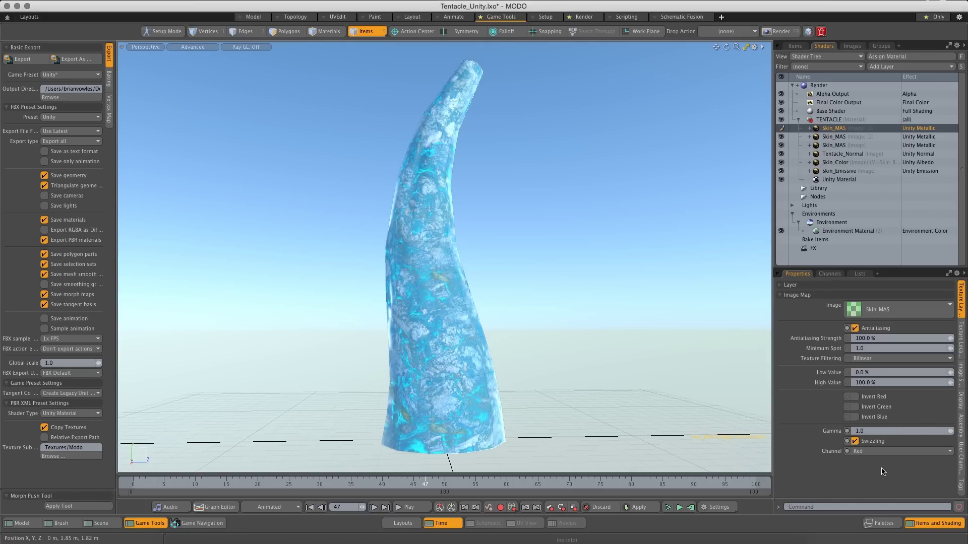
pyautogui.click(832, 140)
# Step: Set the second Skin_MAS layer to Unity Smoothness, swizzled to the Alpha channel
pyautogui.rightClick(928, 140)
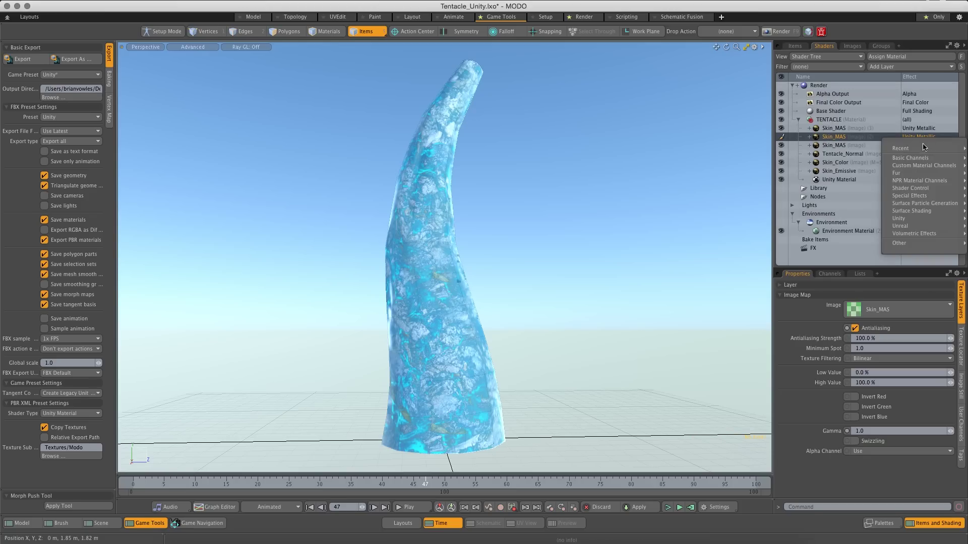
pyautogui.moveTo(922, 149)
pyautogui.moveTo(913, 218)
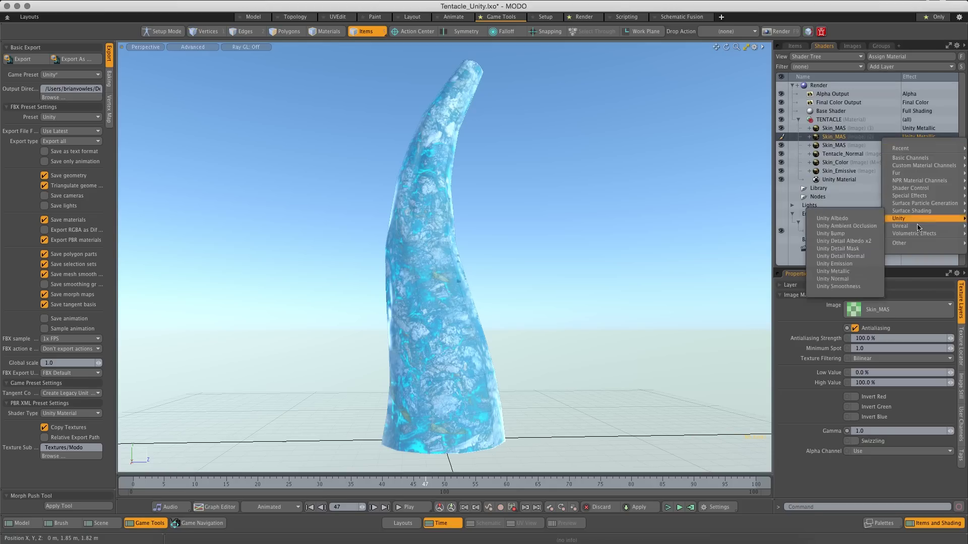
pyautogui.click(839, 287)
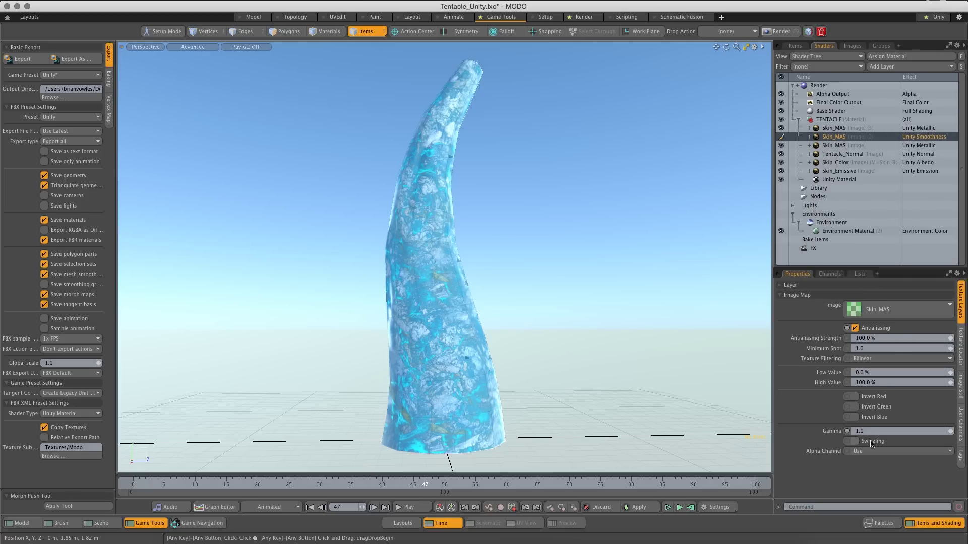
pyautogui.click(854, 441)
pyautogui.click(881, 452)
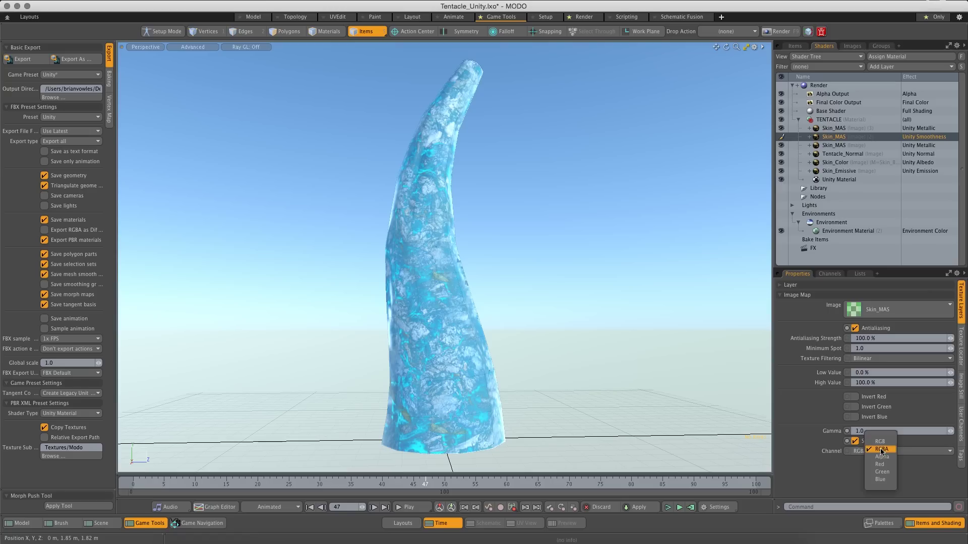
pyautogui.click(883, 460)
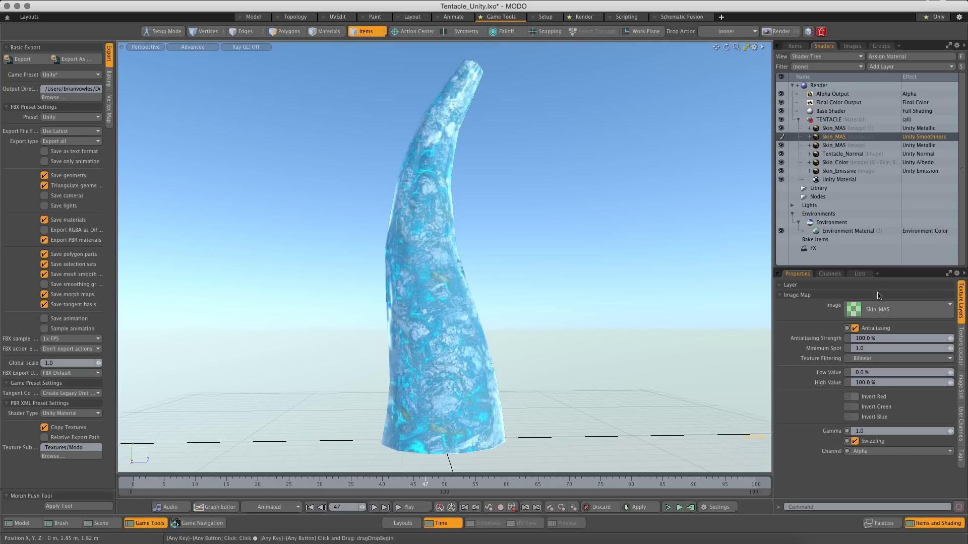
# Step: Set the third Skin_MAS layer to Unity Ambient Occlusion, reading the Green channel
pyautogui.click(935, 145)
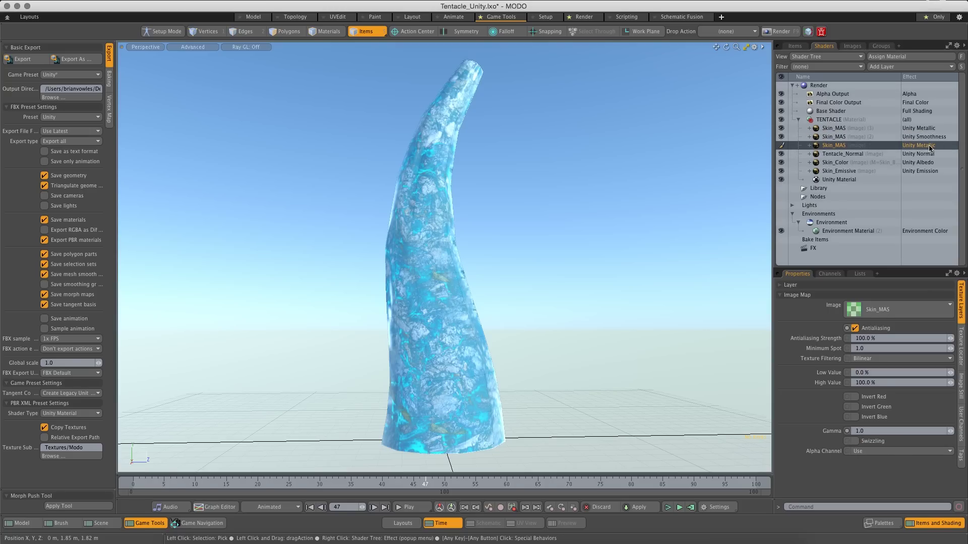
pyautogui.rightClick(930, 148)
pyautogui.moveTo(925, 231)
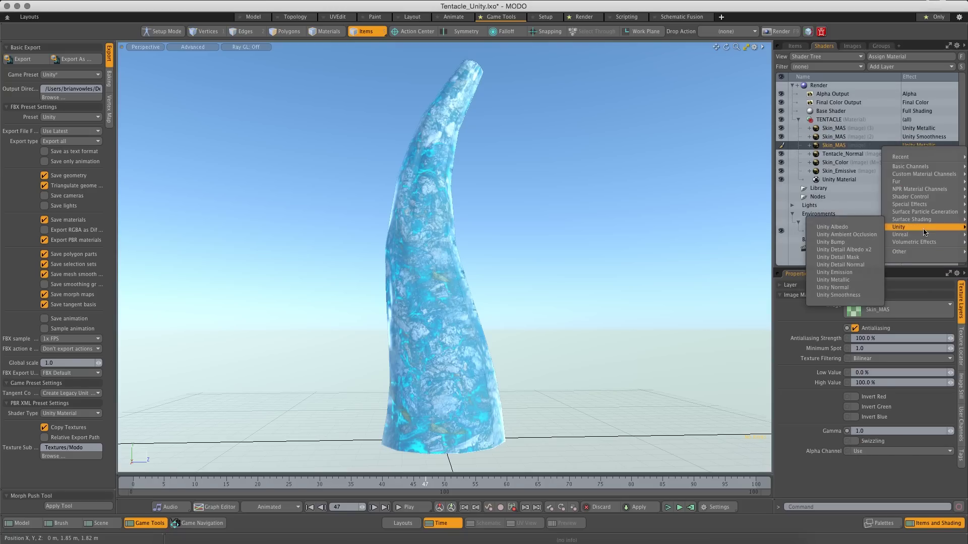
pyautogui.click(841, 235)
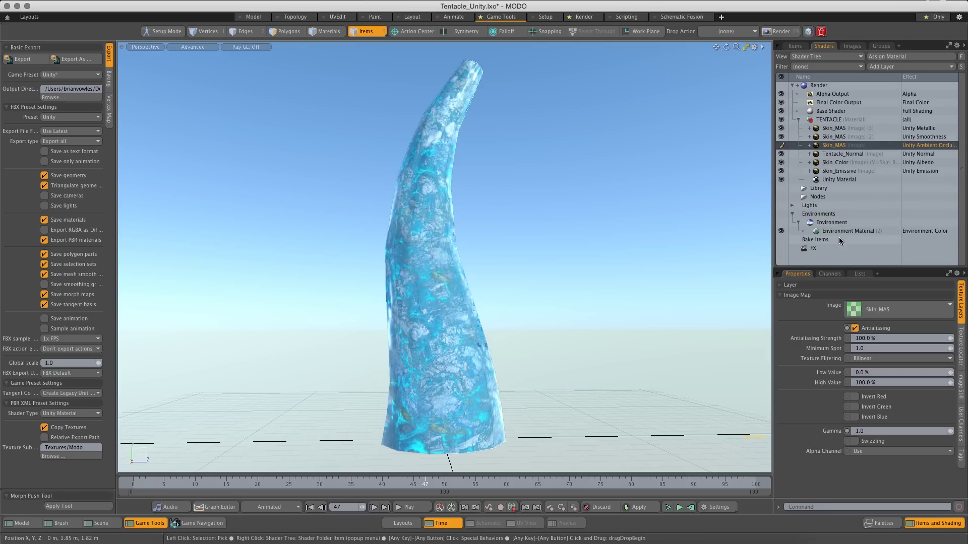
pyautogui.click(865, 452)
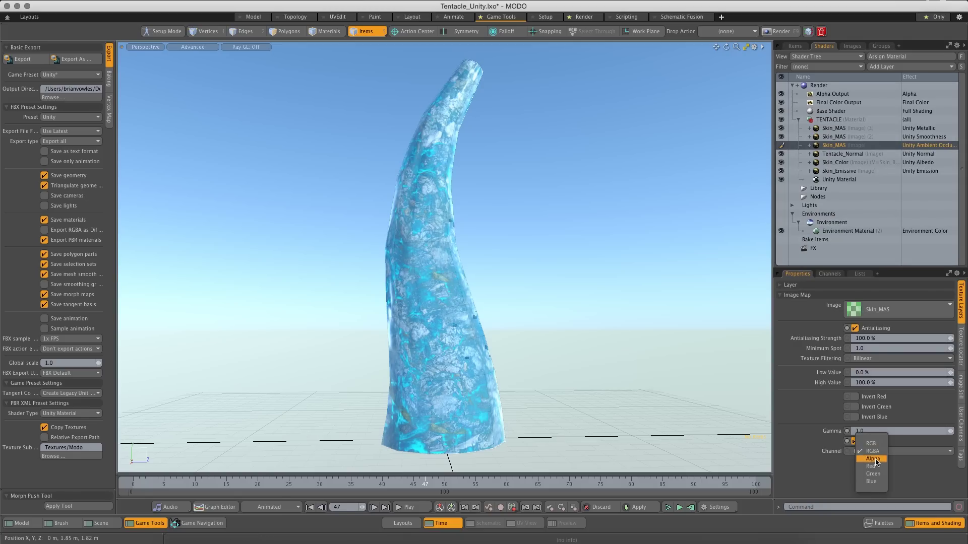
pyautogui.click(876, 475)
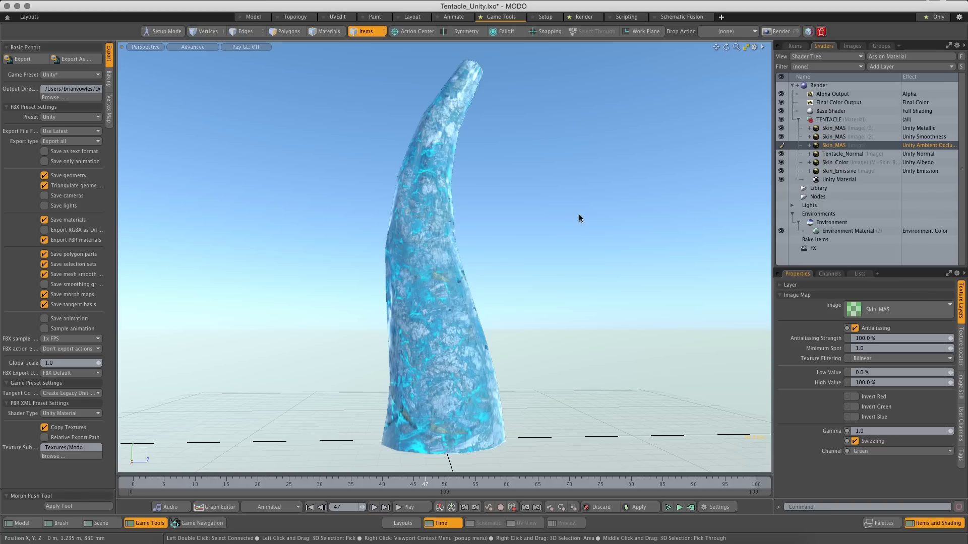
# Step: Set all three Skin_MAS layers' projection to UV Map using Tentacle_UV
pyautogui.keyDown('shift'); pyautogui.click(834, 128); pyautogui.keyUp('shift')
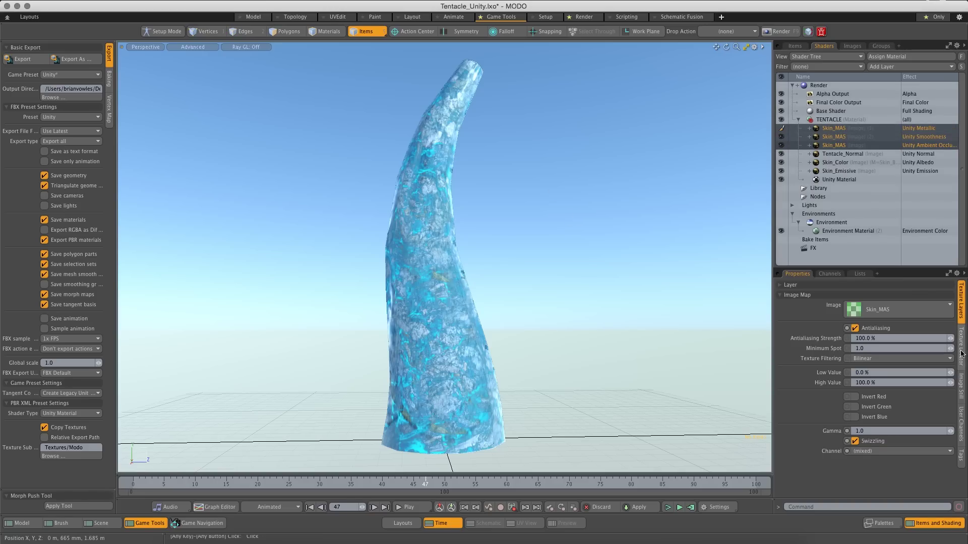
pyautogui.click(961, 348)
pyautogui.click(887, 426)
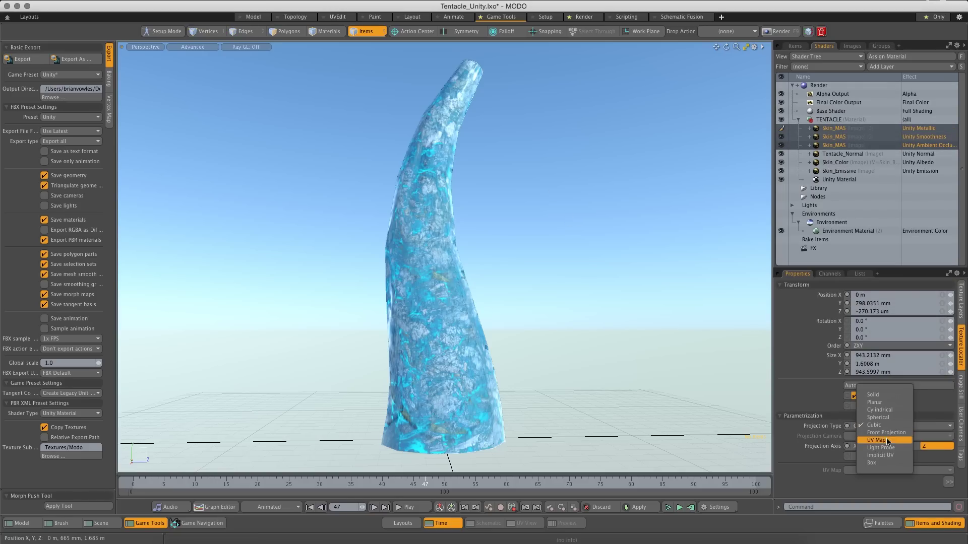
pyautogui.click(877, 440)
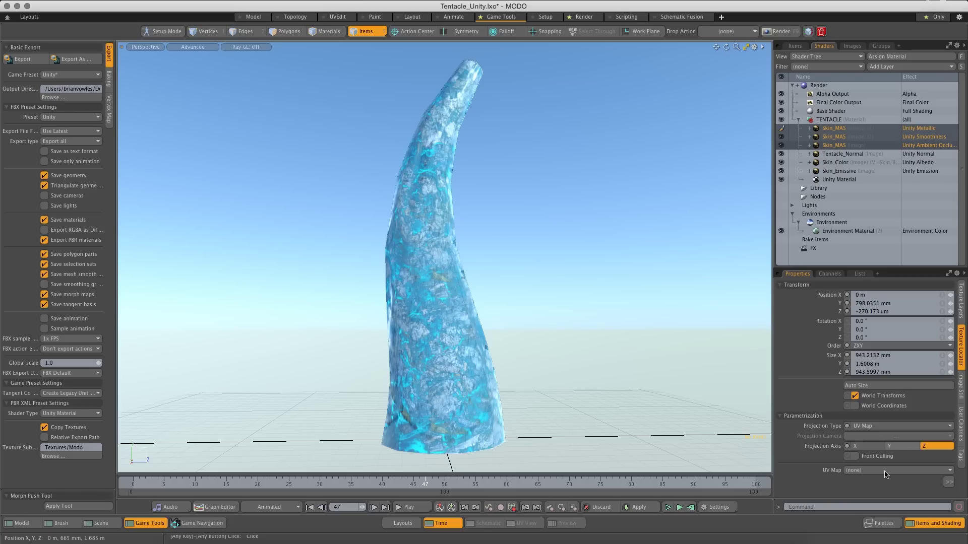
pyautogui.click(887, 471)
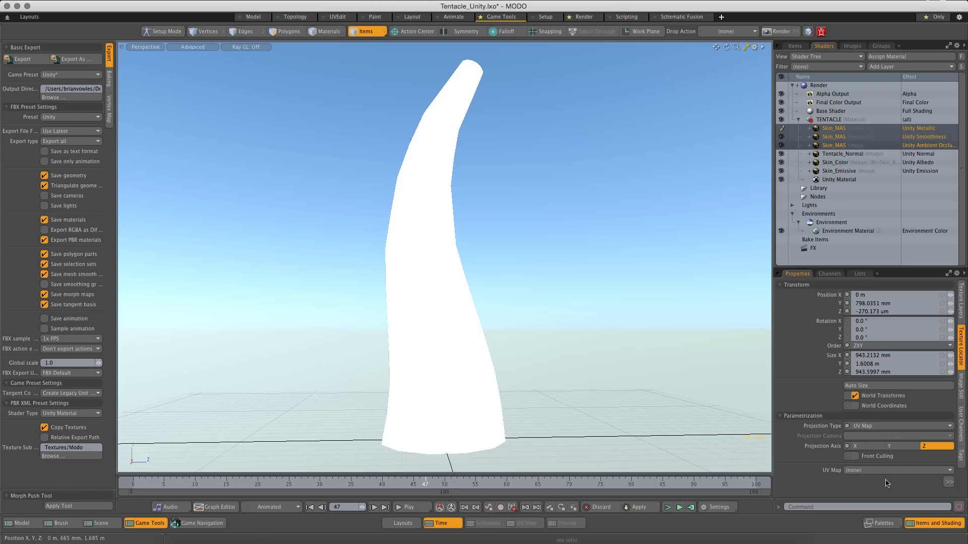
pyautogui.click(887, 480)
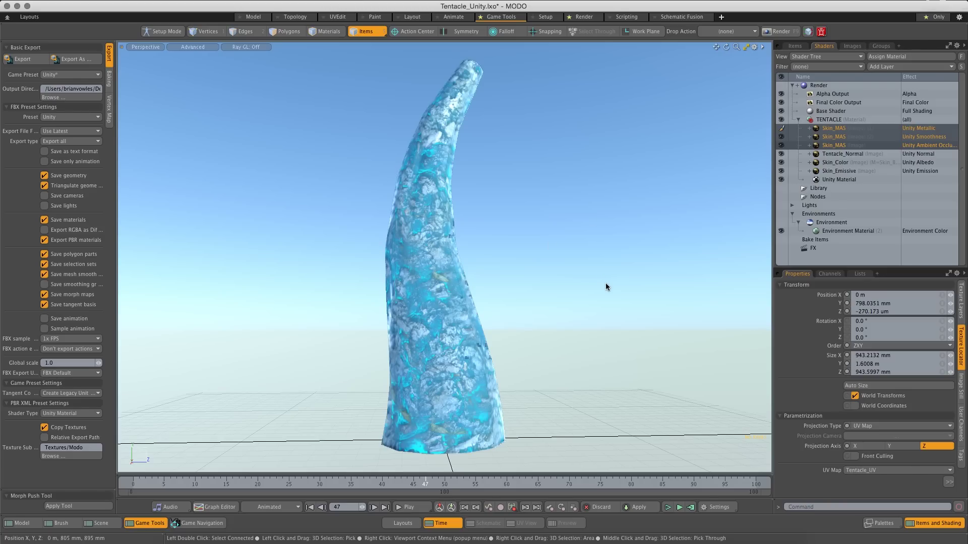
pyautogui.click(828, 120)
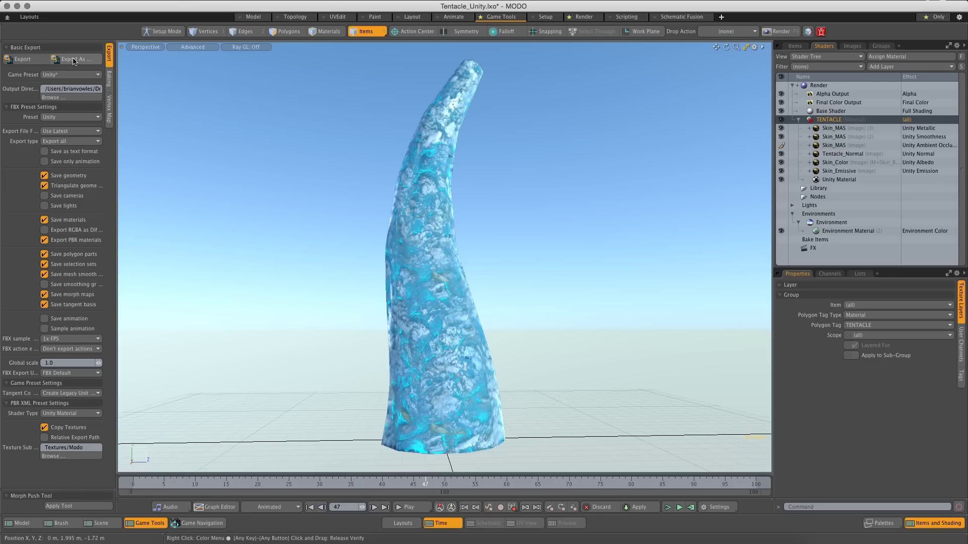
# Step: Apply the Unity export preset with Copy Textures, Save Animation and Sample Animation enabled
pyautogui.click(64, 75)
pyautogui.click(70, 78)
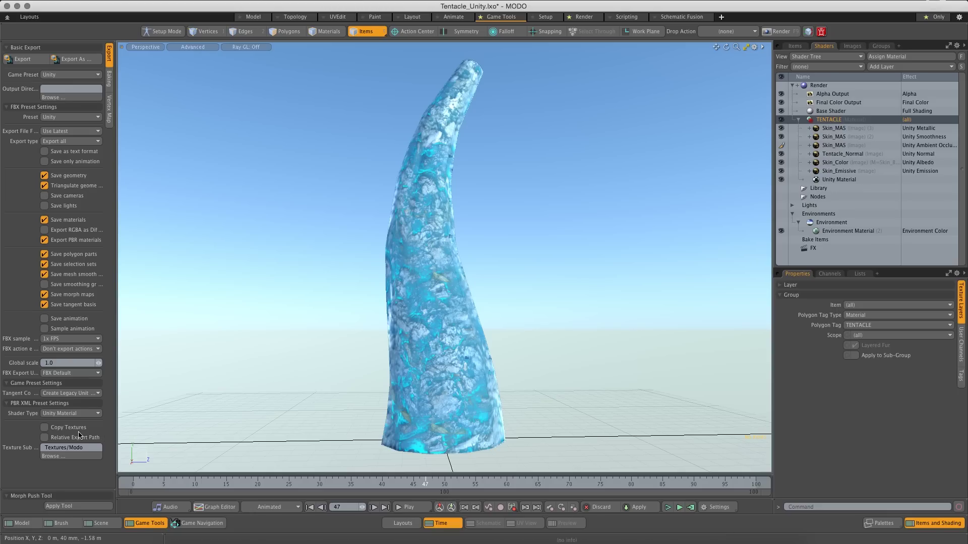
pyautogui.click(48, 430)
pyautogui.click(44, 319)
pyautogui.click(44, 328)
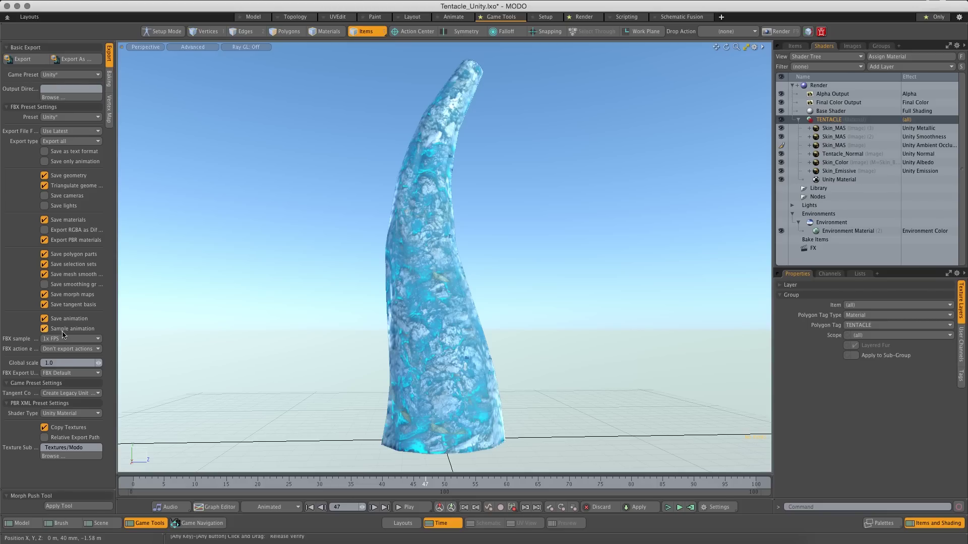
# Step: Export the tentacle as Tentacle_Unity.fbx, replacing the existing file
pyautogui.click(82, 61)
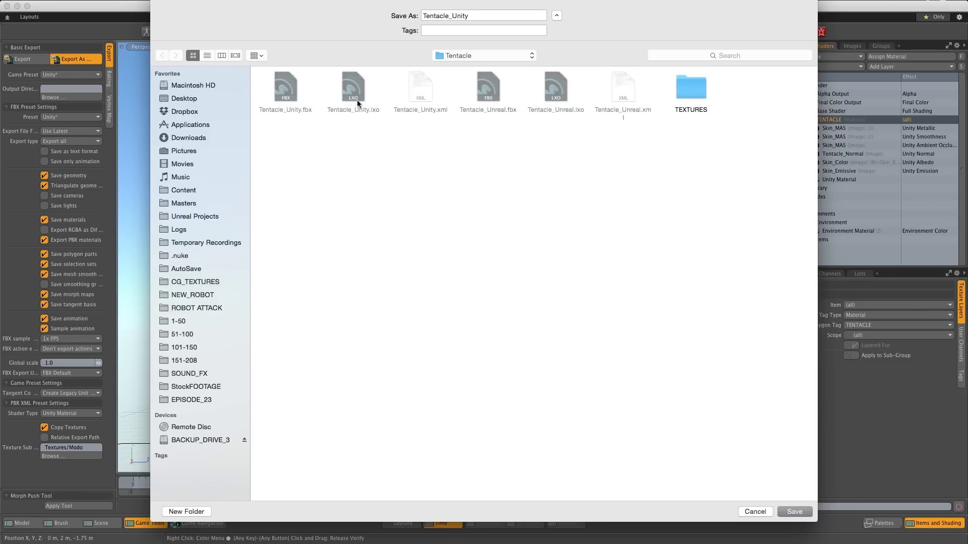
pyautogui.click(792, 513)
pyautogui.click(552, 59)
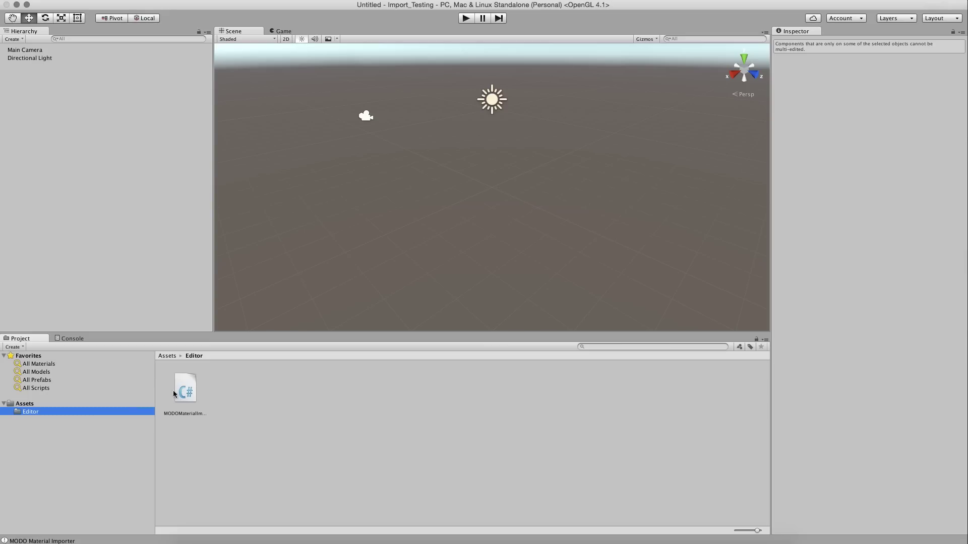
# Step: Import Tentacle/Tentacle_Unity.fbx into the Unity project's Assets
pyautogui.click(23, 405)
pyautogui.rightClick(300, 397)
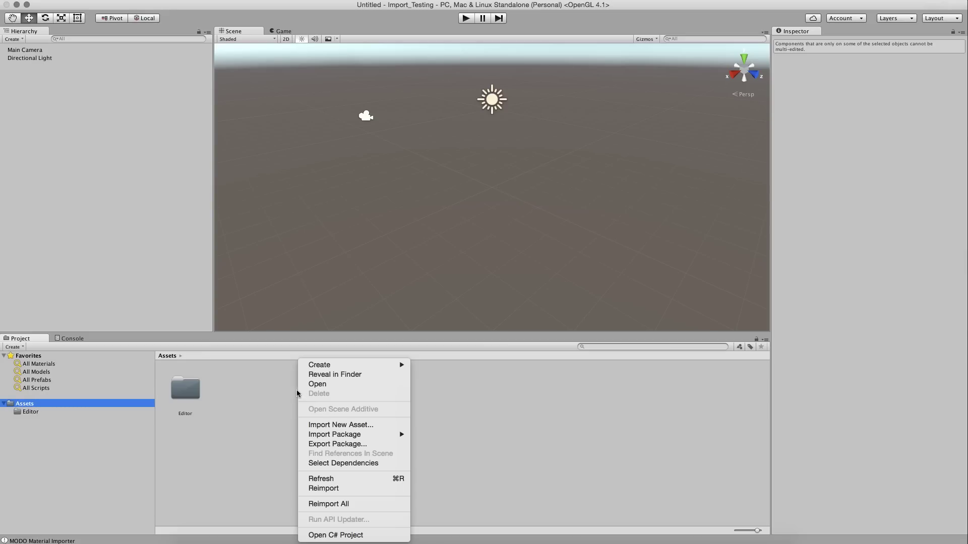
pyautogui.click(327, 425)
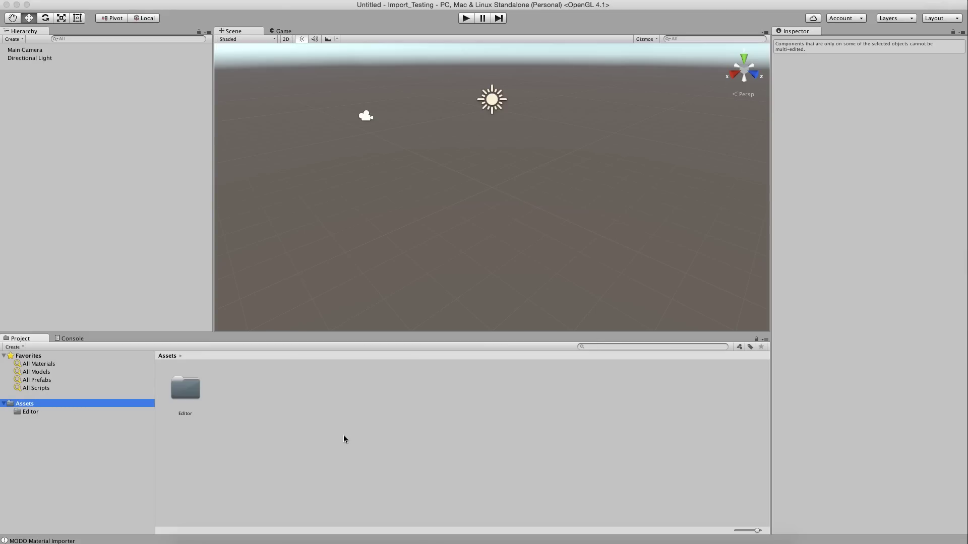
pyautogui.doubleClick(447, 144)
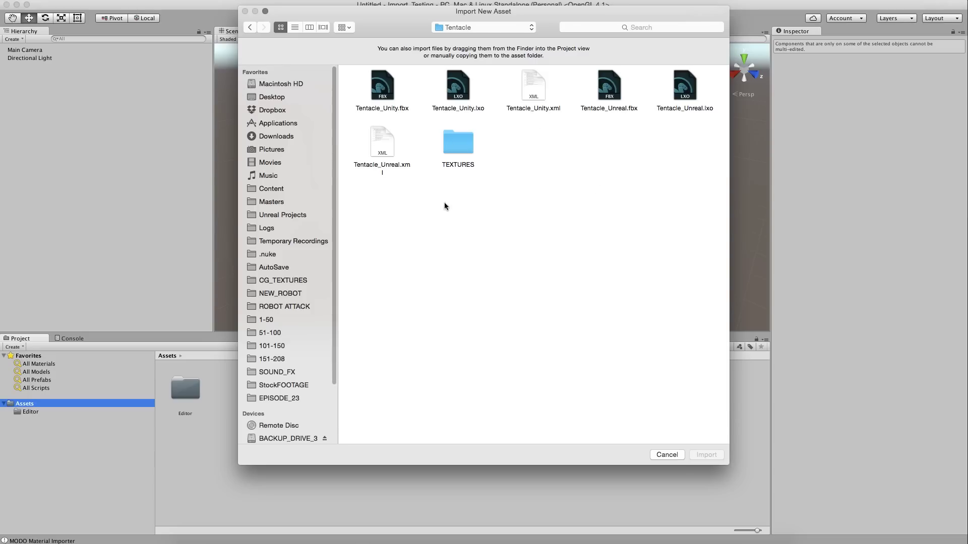
pyautogui.click(379, 91)
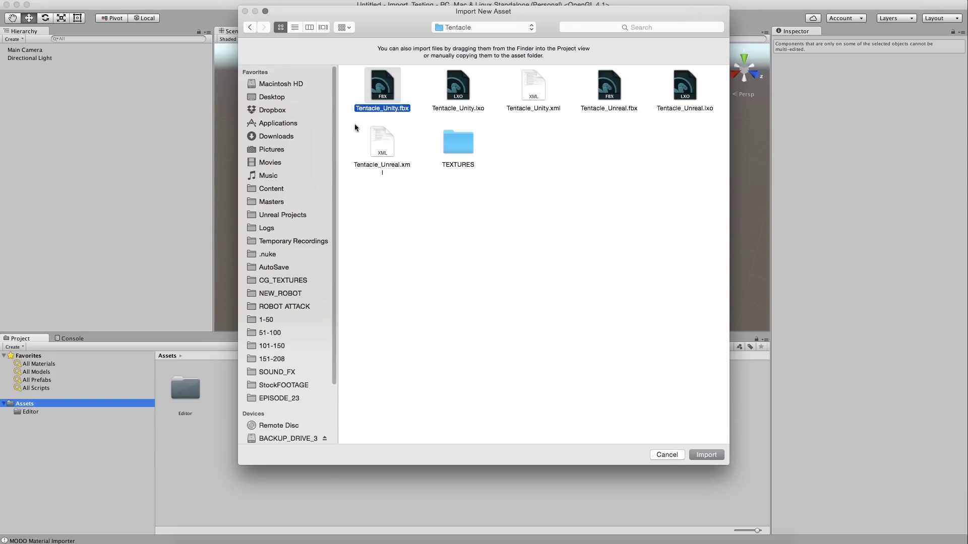
pyautogui.click(706, 455)
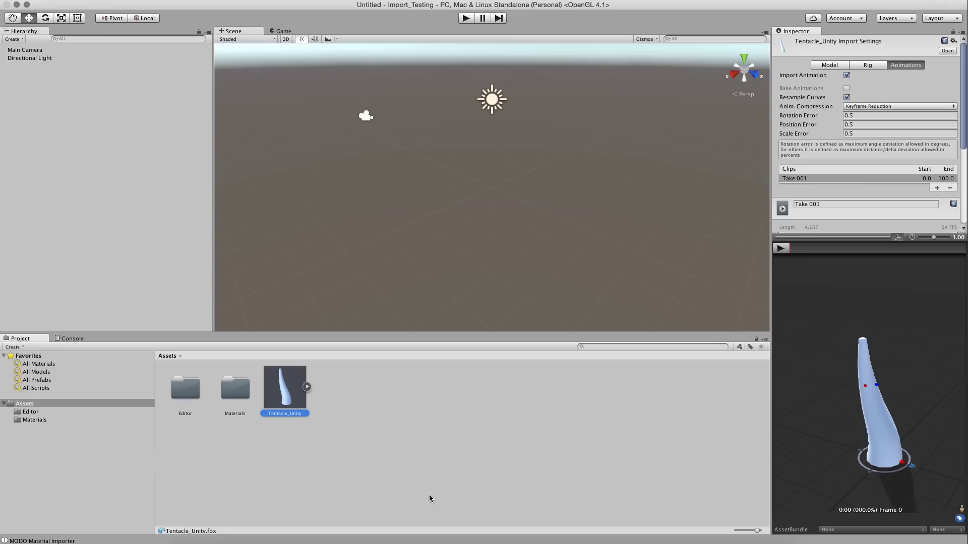
# Step: Import the Tentacle_Unity.xml MODO material file into Assets as well
pyautogui.rightClick(406, 390)
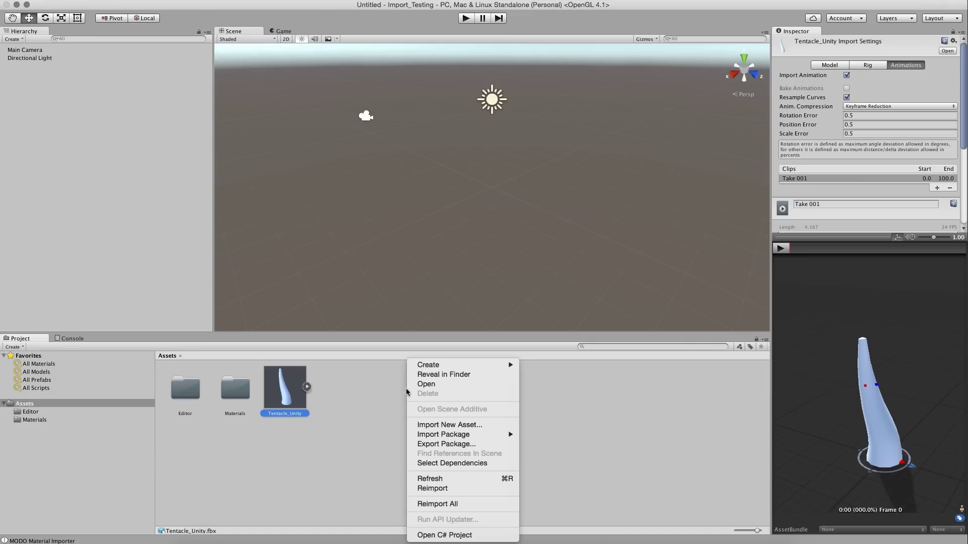
pyautogui.click(436, 426)
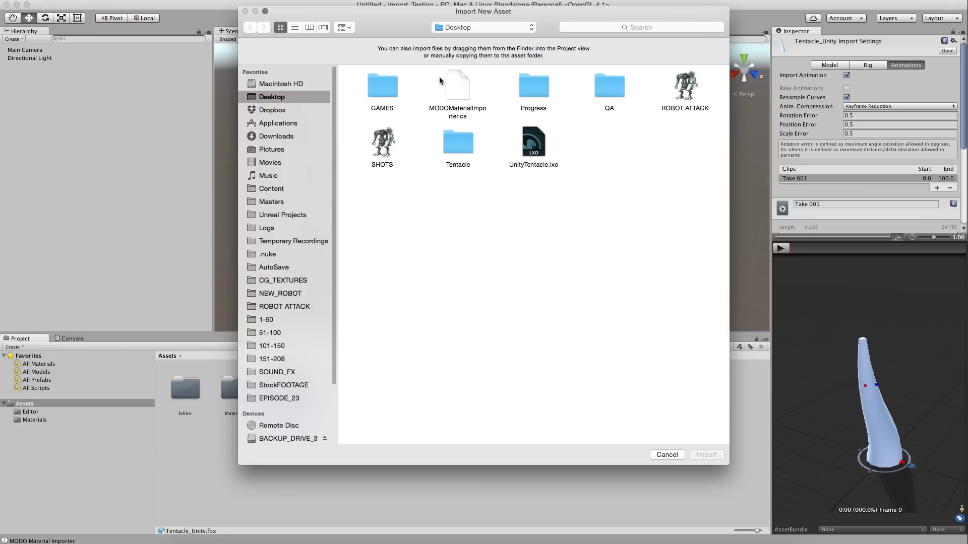
pyautogui.doubleClick(447, 146)
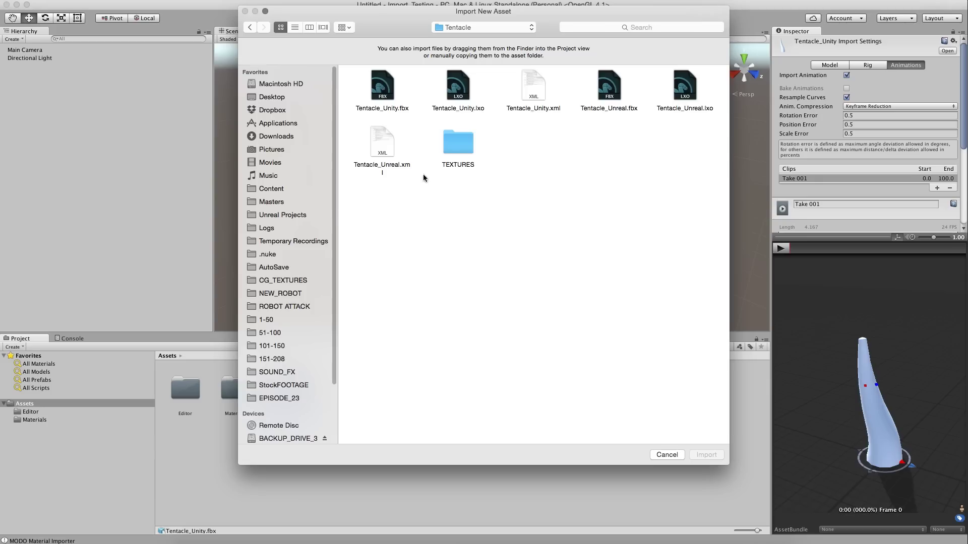
pyautogui.click(532, 90)
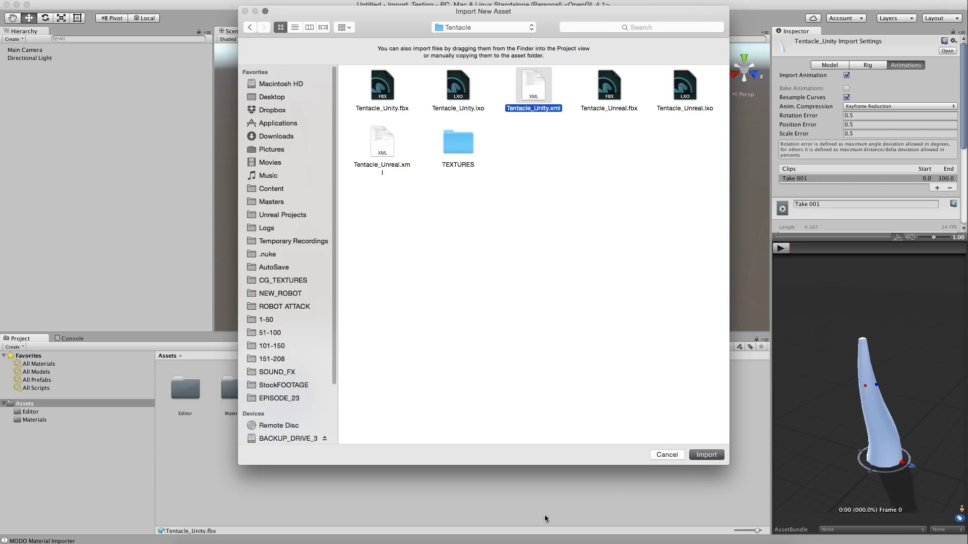
pyautogui.press('Return')
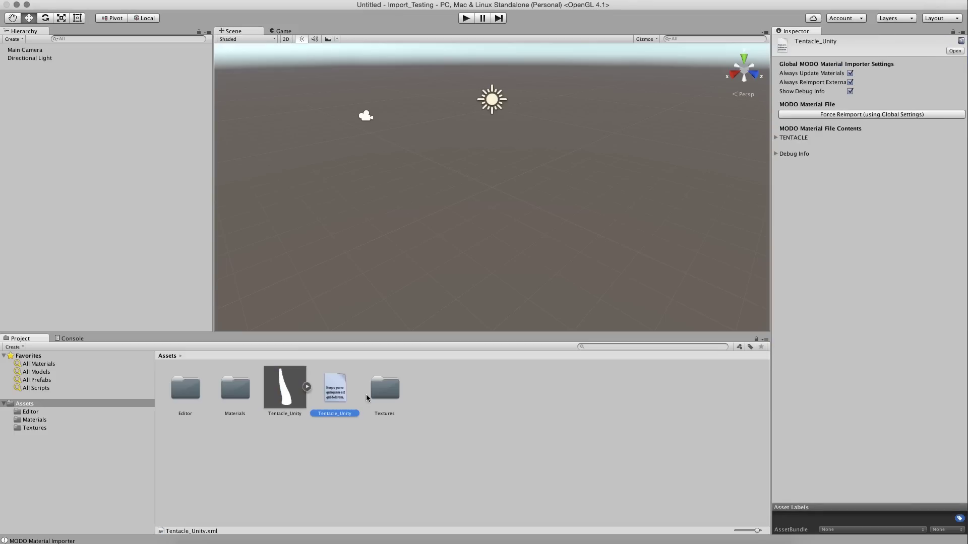
# Step: Place Tentacle_Unity in the scene and force-reimport Tentacle_Unity.xml to apply the icy blue material
pyautogui.click(291, 404)
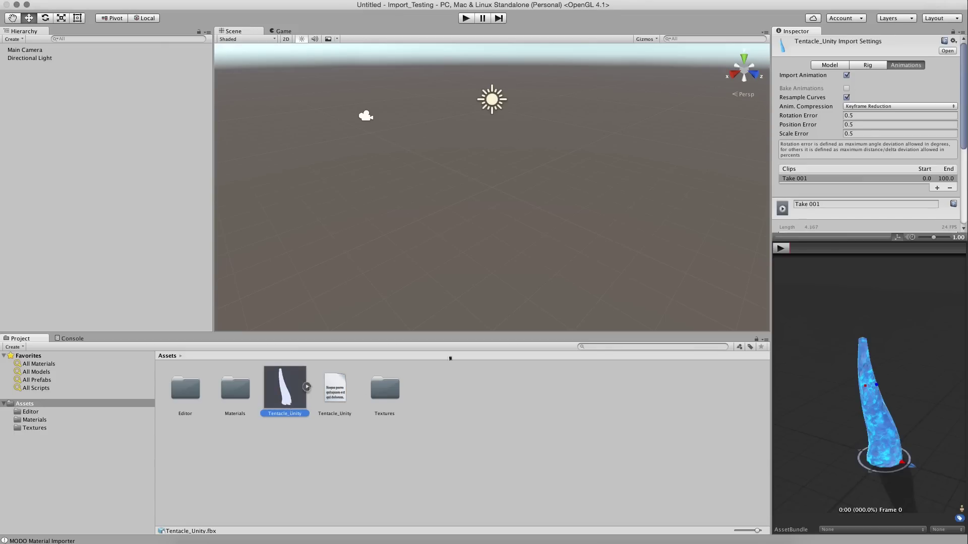
pyautogui.moveTo(773, 285); pyautogui.dragTo(563, 299)
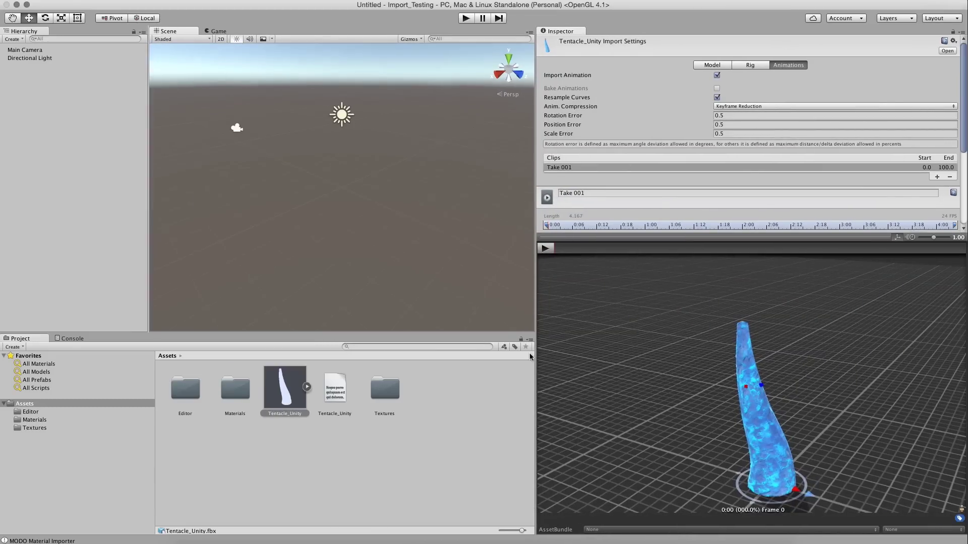
pyautogui.moveTo(343, 217); pyautogui.dragTo(345, 206)
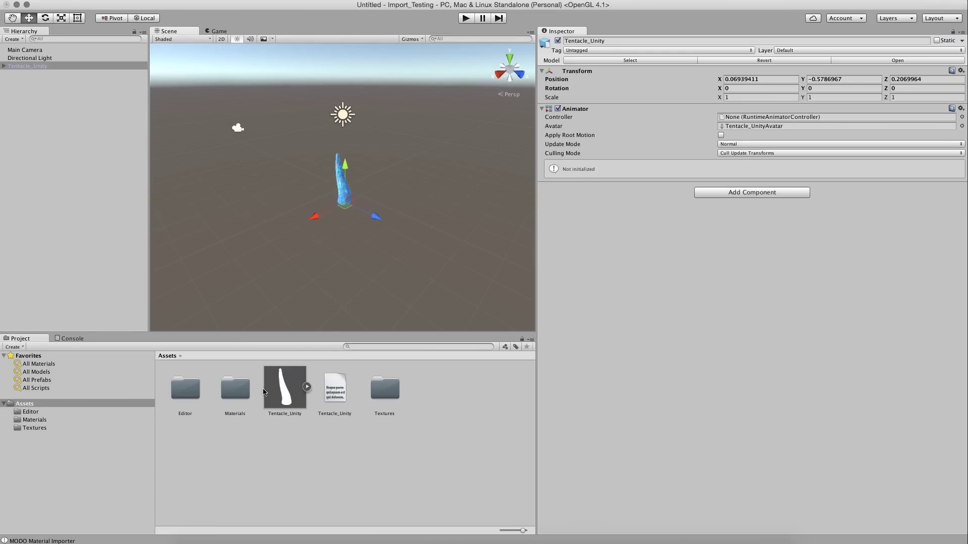
pyautogui.click(338, 395)
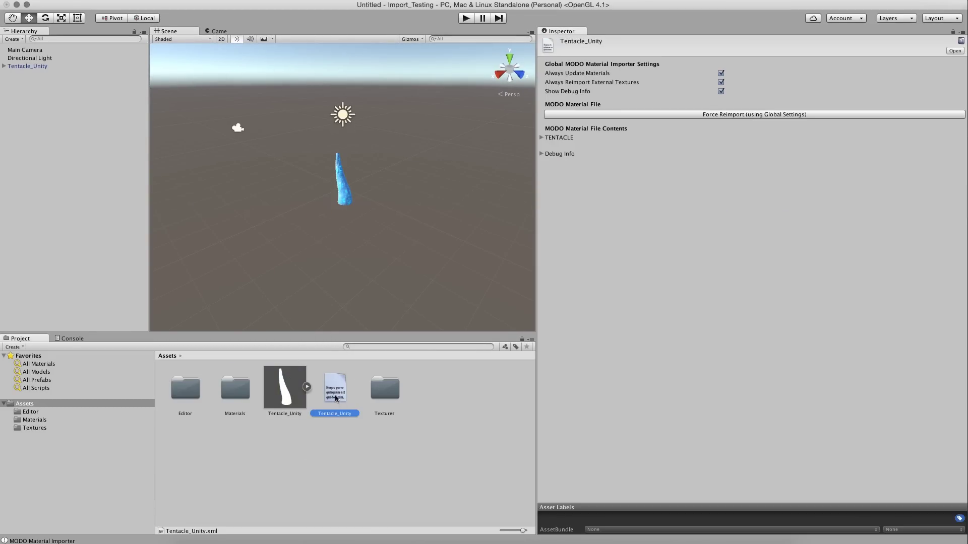
pyautogui.click(766, 115)
pyautogui.click(296, 448)
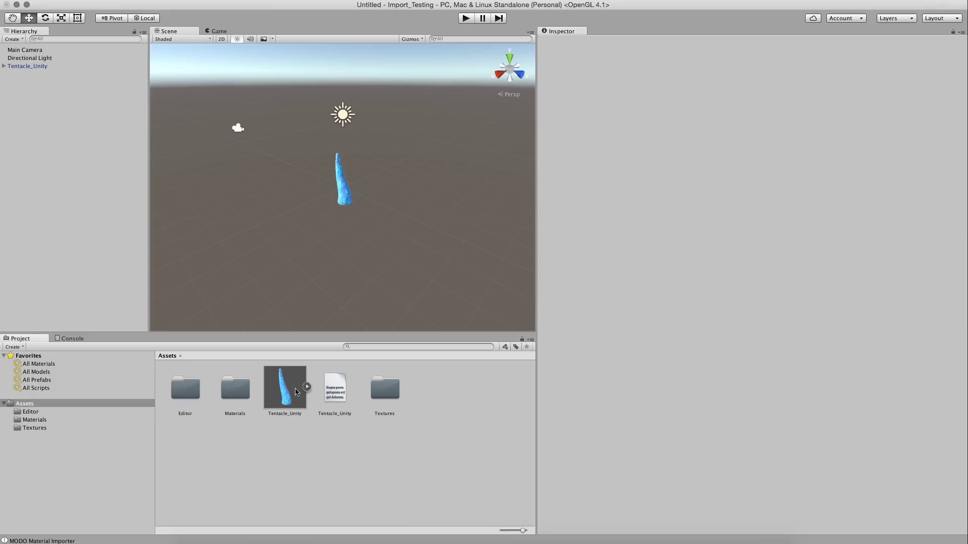
# Step: Play the tentacle's Take 001 animation in the model preview, viewed from below
pyautogui.click(297, 416)
pyautogui.keyDown('alt'); pyautogui.moveTo(779, 323); pyautogui.dragTo(703, 389); pyautogui.keyUp('alt')
pyautogui.keyDown('alt'); pyautogui.moveTo(702, 389); pyautogui.dragTo(773, 406, button='right'); pyautogui.keyUp('alt')
pyautogui.keyDown('alt'); pyautogui.moveTo(774, 406); pyautogui.dragTo(628, 278); pyautogui.keyUp('alt')
pyautogui.click(546, 249)
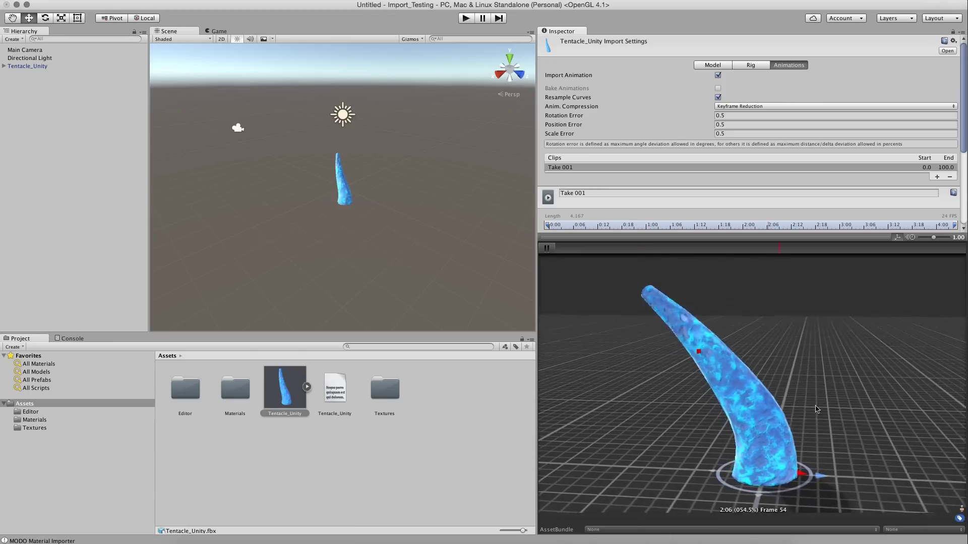
pyautogui.keyDown('alt'); pyautogui.moveTo(548, 403); pyautogui.dragTo(847, 429); pyautogui.keyUp('alt')
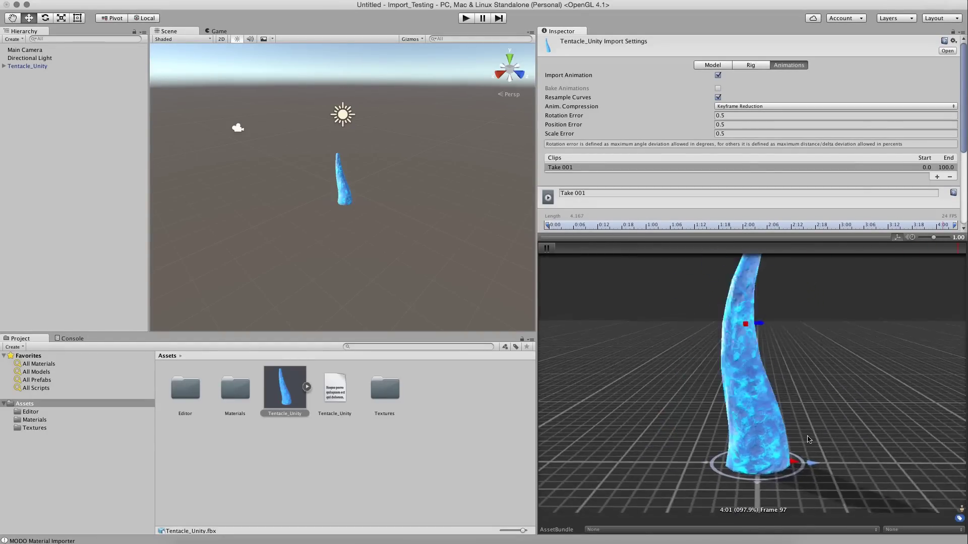